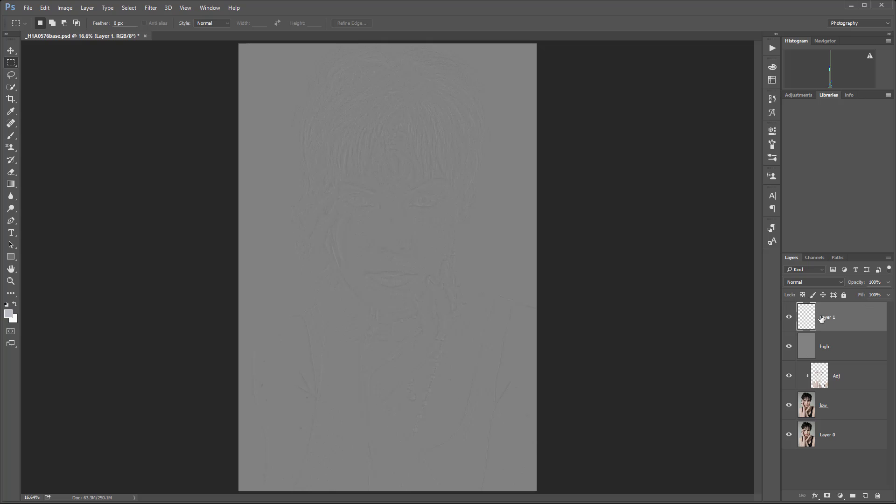
Rename the new layer above the high layer as Adj and clip it to high.
double_click(831, 320)
type("Adj")
key("Return")
left_click(866, 330, "alt")
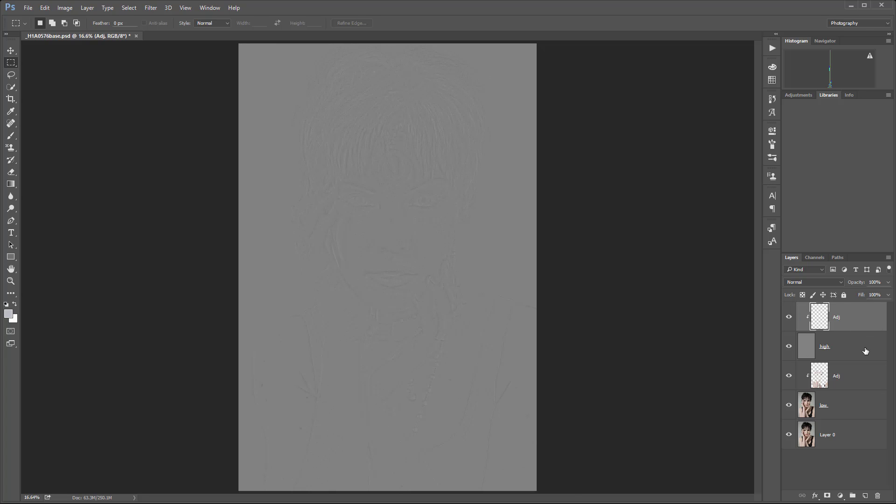
Add an Overlay-mode Curves adjustment layer on top, with curve ends at input 65, output 1 and input 192, output 255.
scroll(864, 354, "up", 5)
scroll(864, 356, "down", 2)
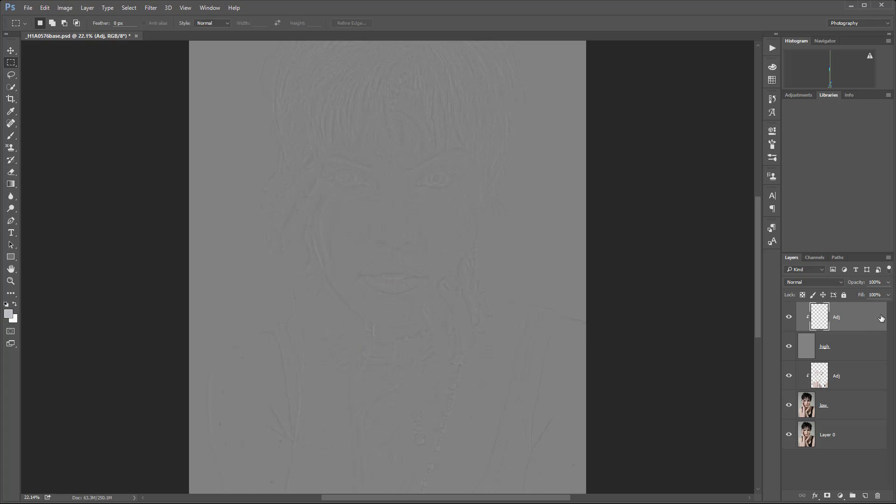
left_click(838, 497)
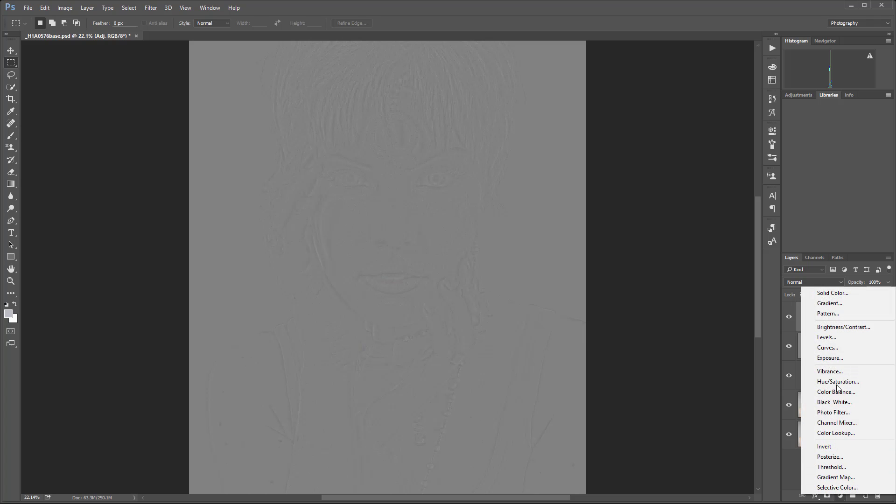
left_click(847, 346)
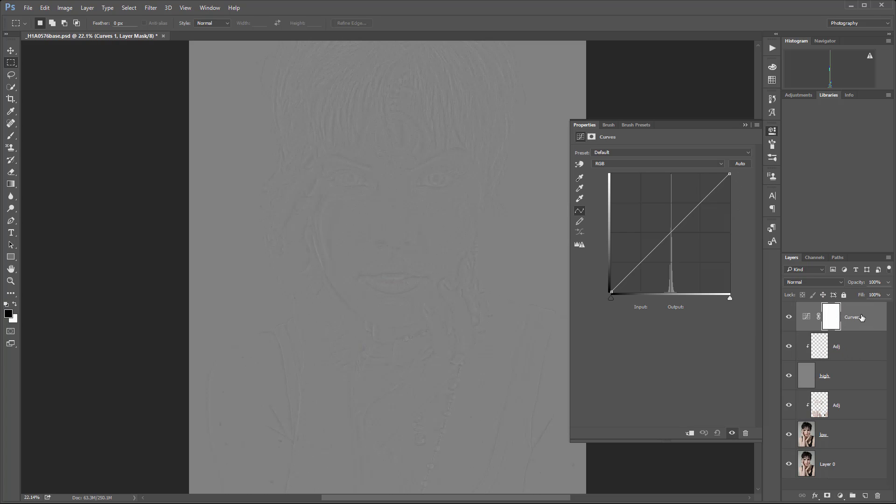
left_click(826, 282)
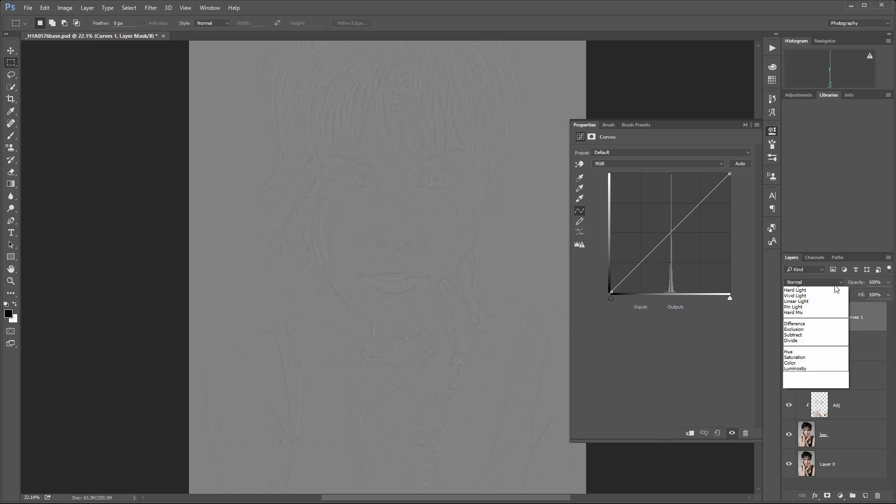
left_click(827, 376)
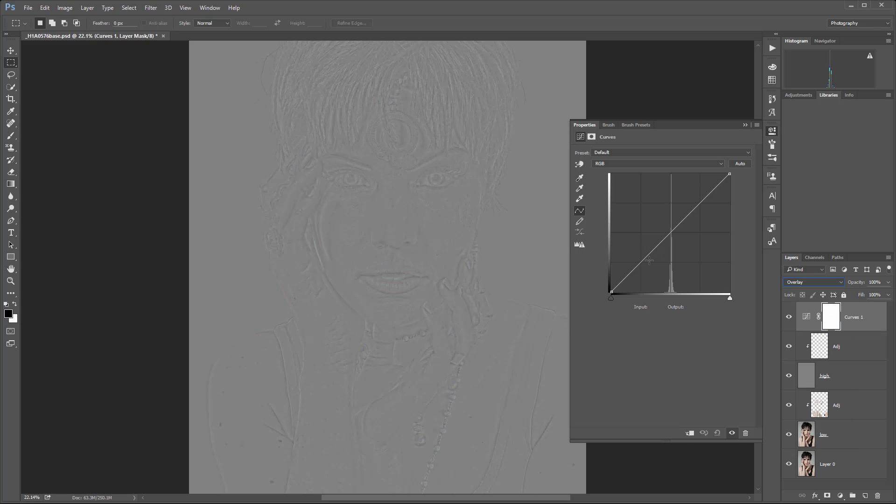
left_click_drag(640, 262, 641, 291)
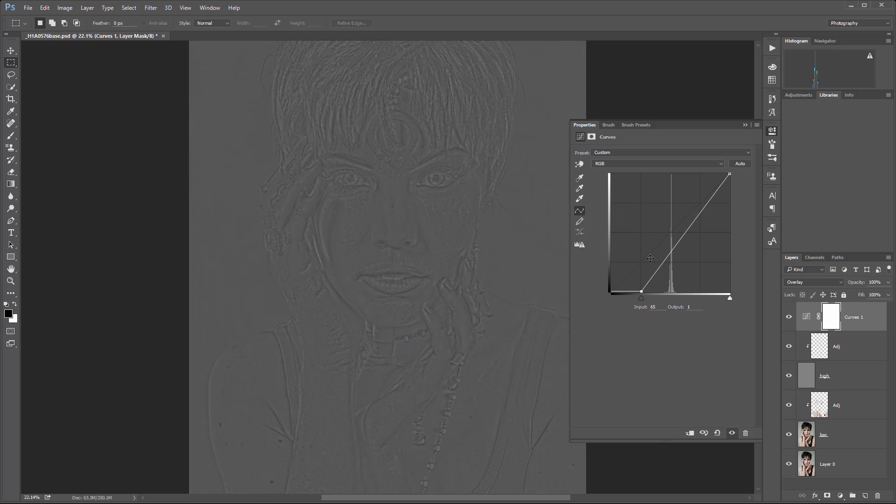
left_click_drag(728, 173, 704, 174)
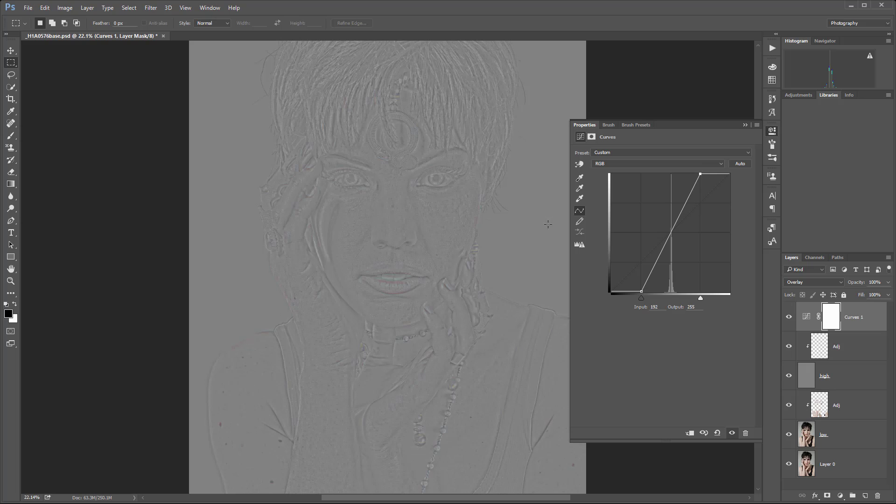
Compare the facial skin texture with the Curves 1 layer switched off and on.
scroll(376, 200, "up", 8)
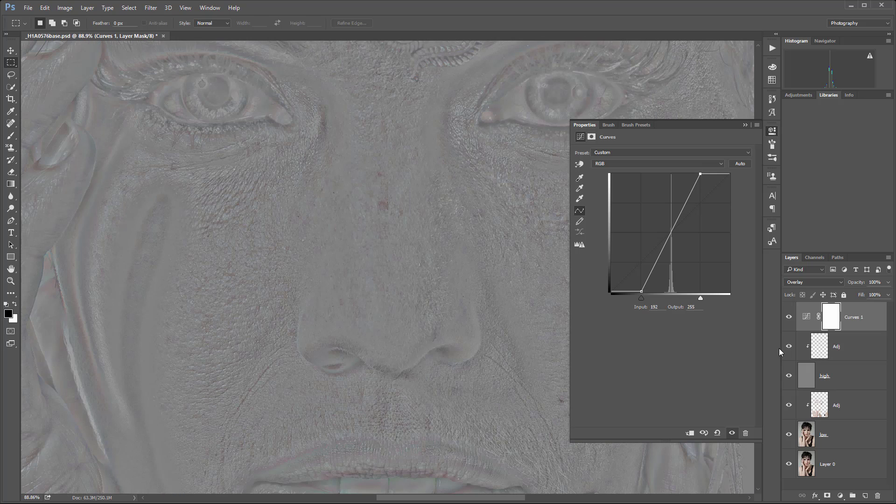
left_click(789, 318)
left_click(789, 318)
left_click(789, 318)
left_click(789, 318)
left_click(789, 317)
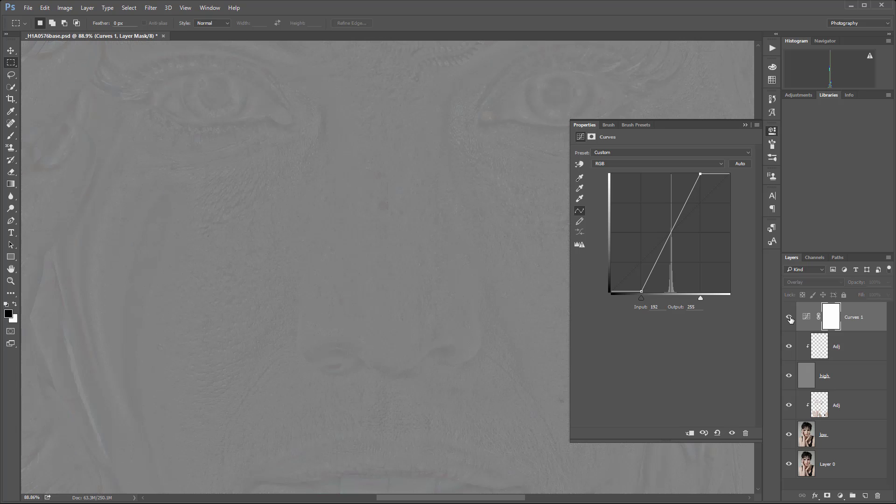
left_click(789, 318)
left_click(773, 131)
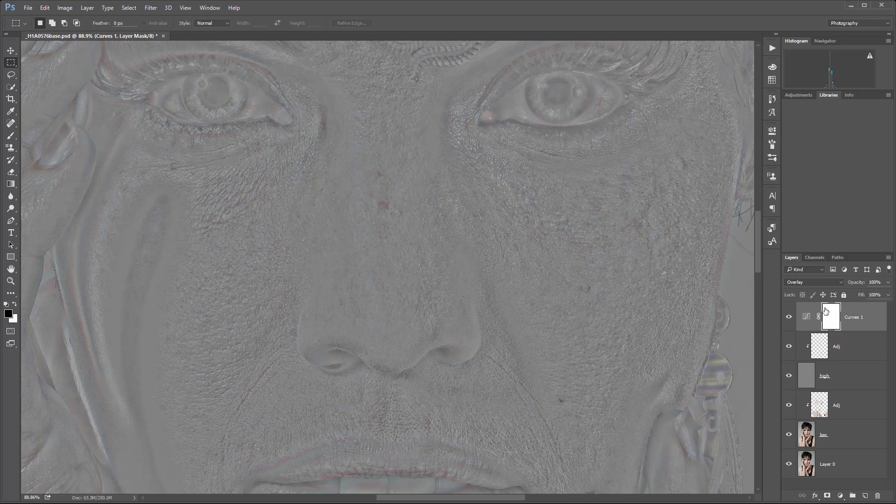
Hide the low layer and Layer 0, and make the Adj layer clipped to high active.
scroll(475, 227, "up", 2)
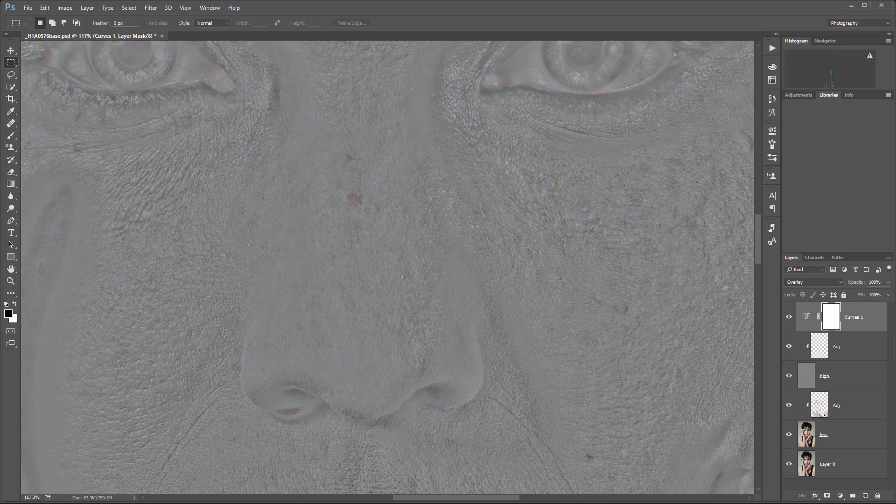
key("ctrl+s")
left_click(811, 352)
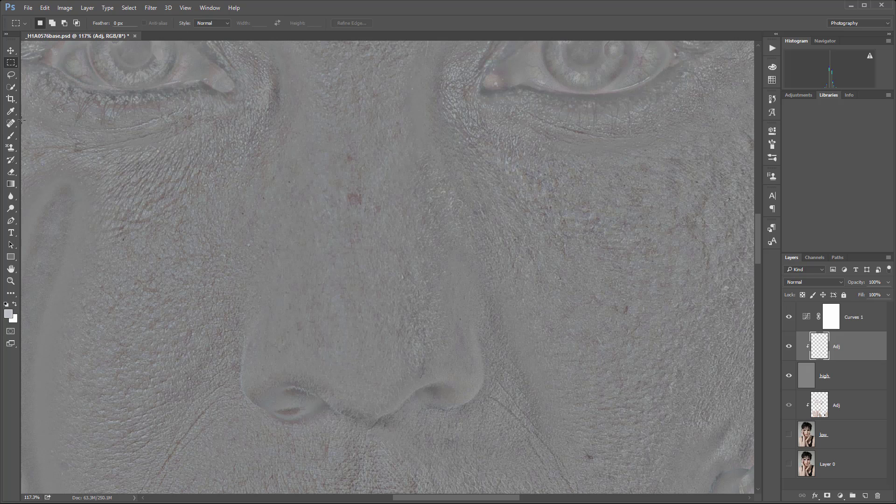
Set the Clone Stamp to a 70 px hard round brush with 100% hardness and 100% opacity.
left_click(9, 148)
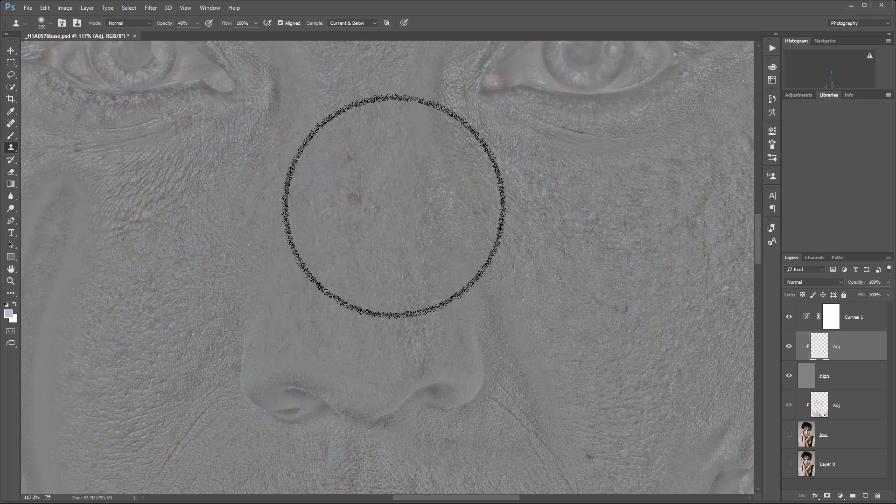
key("bracketleft")
key("bracketleft")
key("bracketleft")
key("bracketleft")
key("bracketleft")
key("bracketleft")
key("bracketleft")
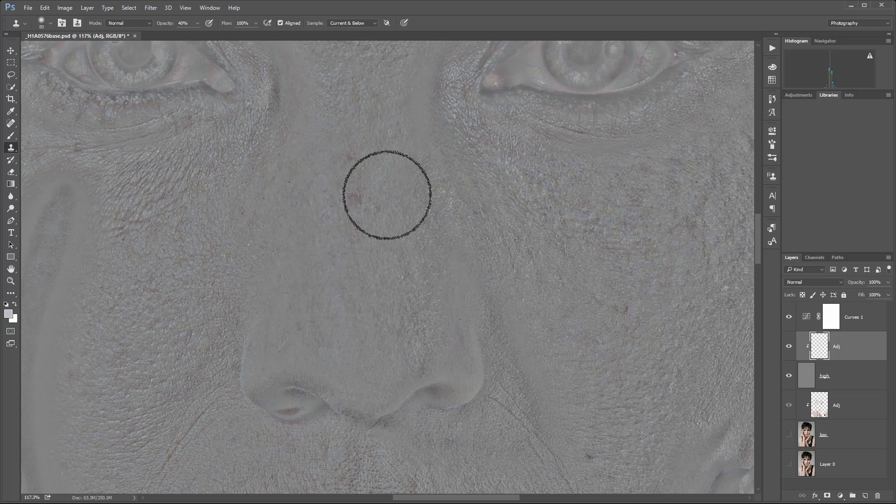
right_click(386, 194)
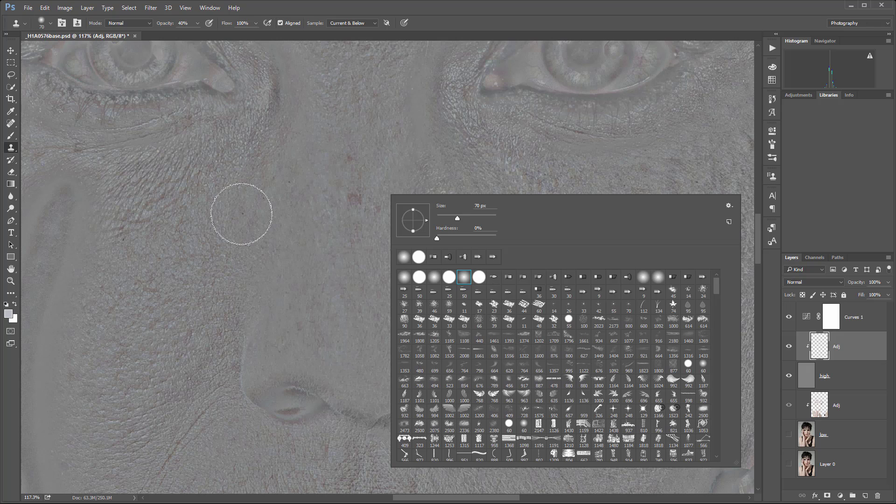
left_click(480, 277)
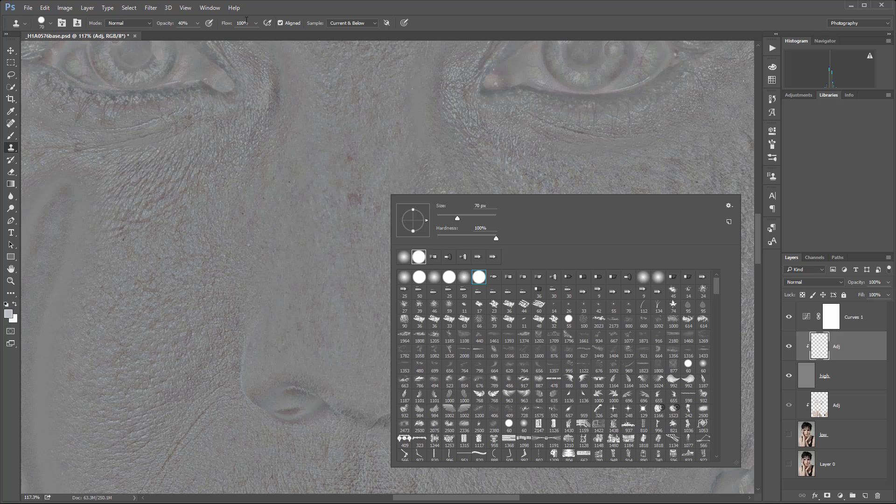
left_click(197, 24)
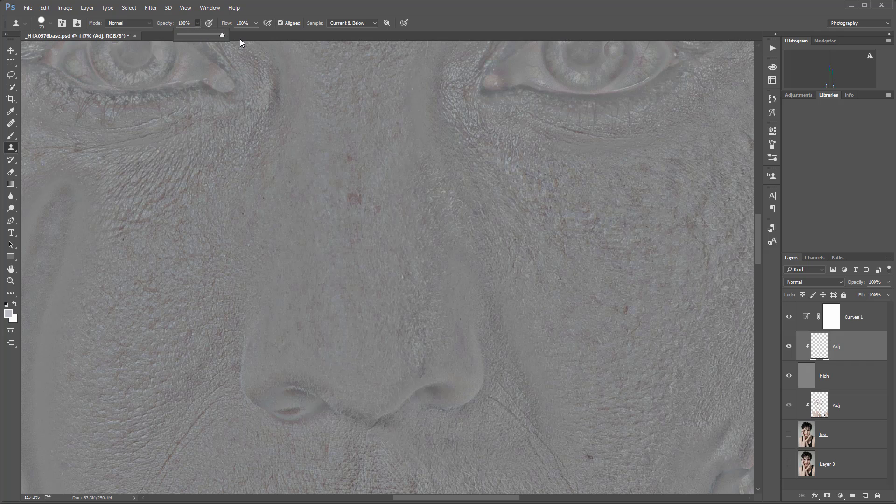
left_click(490, 21)
Clone clean skin texture over the reddish spots on the bridge of the nose.
scroll(365, 204, "up", 3)
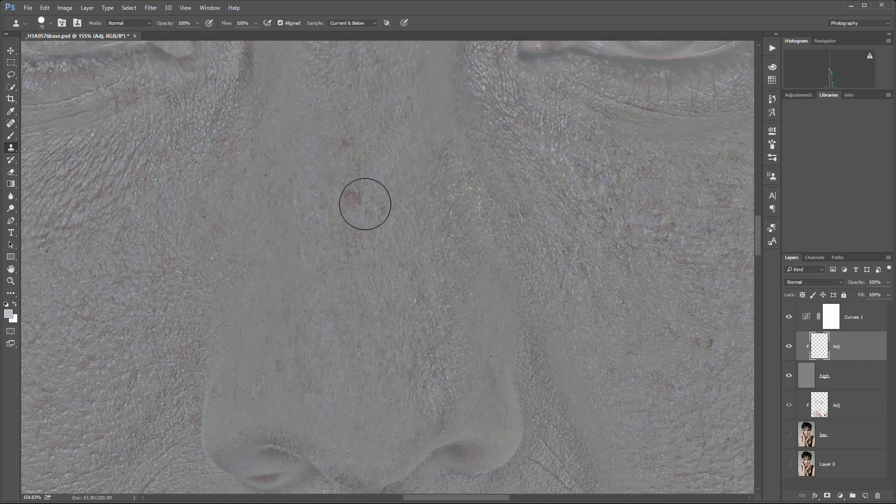
scroll(365, 204, "up", 3)
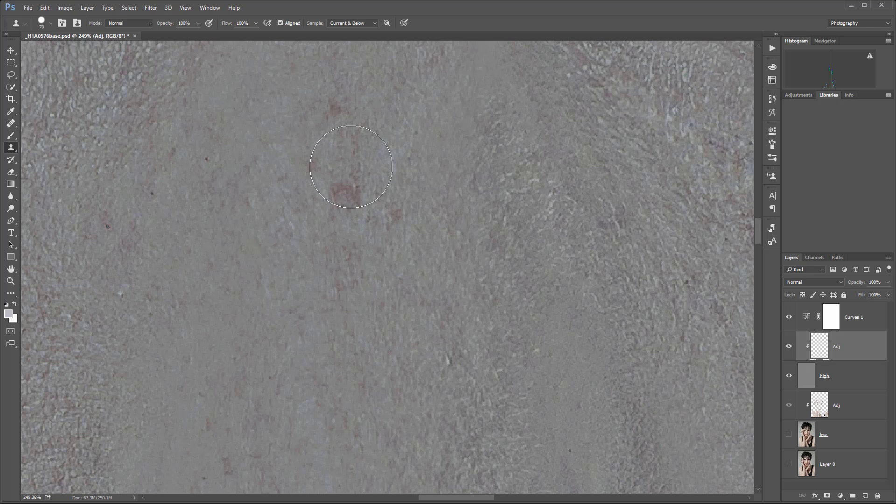
scroll(351, 167, "down", 4)
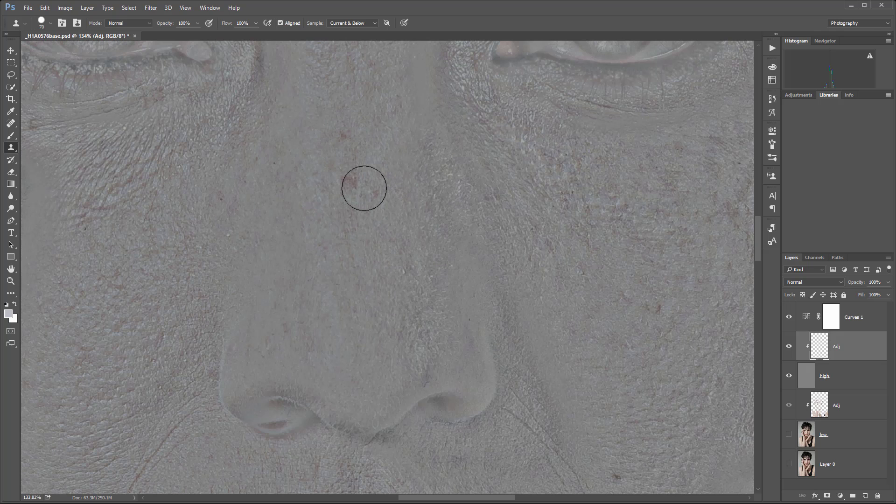
left_click(308, 135, "alt")
left_click(350, 136)
left_click(335, 134)
left_click(351, 232)
left_click(331, 211, "alt")
left_click(348, 183)
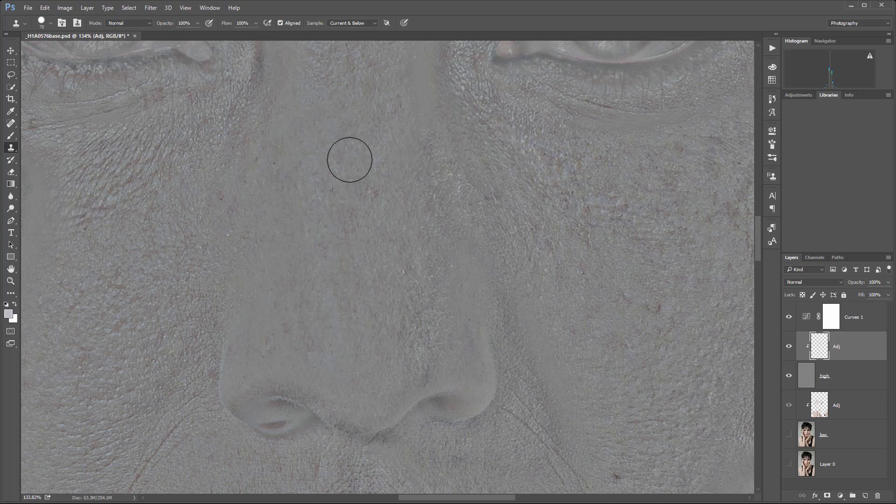
left_click(353, 230)
left_click(370, 208)
Reduce the Clone Stamp brush to 45 px and cover the dark spot beside the nose.
key("space")
left_click_drag(287, 232, 401, 230)
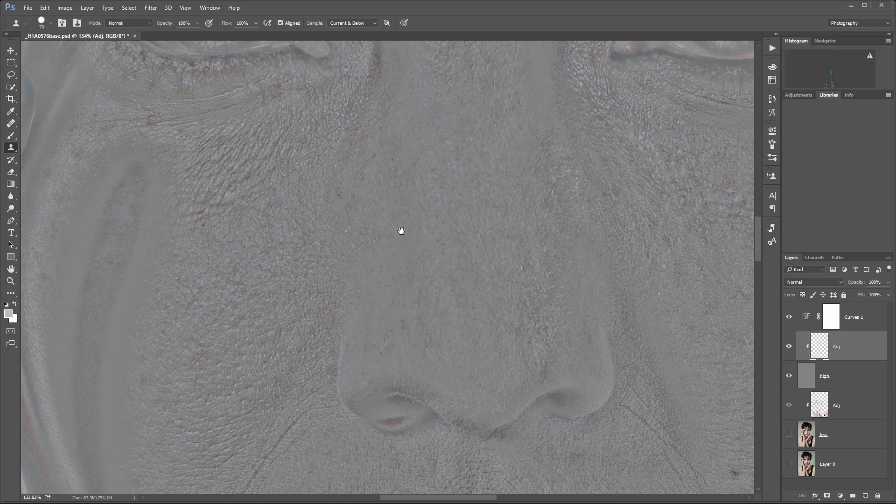
key("bracketleft")
key("bracketleft")
left_click(312, 212, "alt")
left_click(337, 195)
Clone even skin texture over the rough and discoloured patches on the cheek below the image's left eye.
left_click(234, 231, "alt")
mouse_move(196, 218)
left_mouse_down()
mouse_move(259, 191)
mouse_move(254, 182)
mouse_move(217, 195)
left_mouse_up()
left_click(232, 237, "alt")
left_click_drag(266, 178, 272, 157)
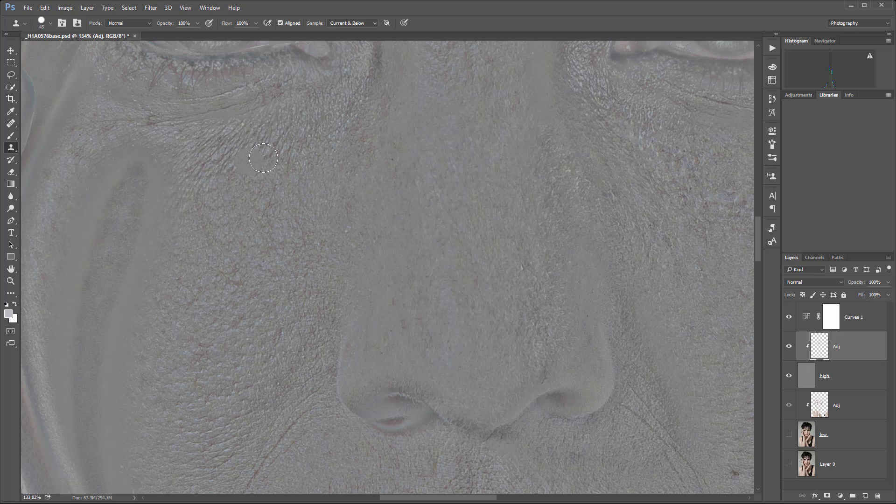
left_click(242, 187, "alt")
mouse_move(216, 175)
left_mouse_down()
mouse_move(208, 156)
mouse_move(194, 157)
left_mouse_up()
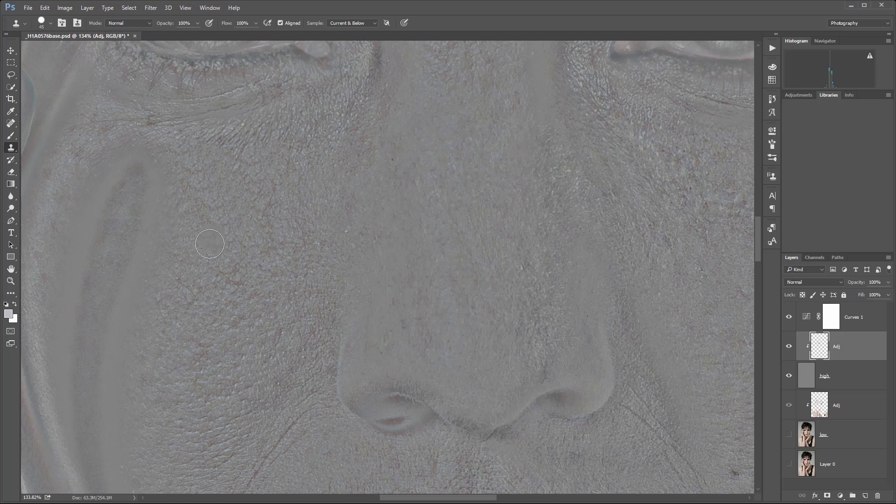
left_click(218, 216, "alt")
Clone smooth skin texture over the crease lines under the image's left eye.
left_click_drag(196, 194, 292, 256)
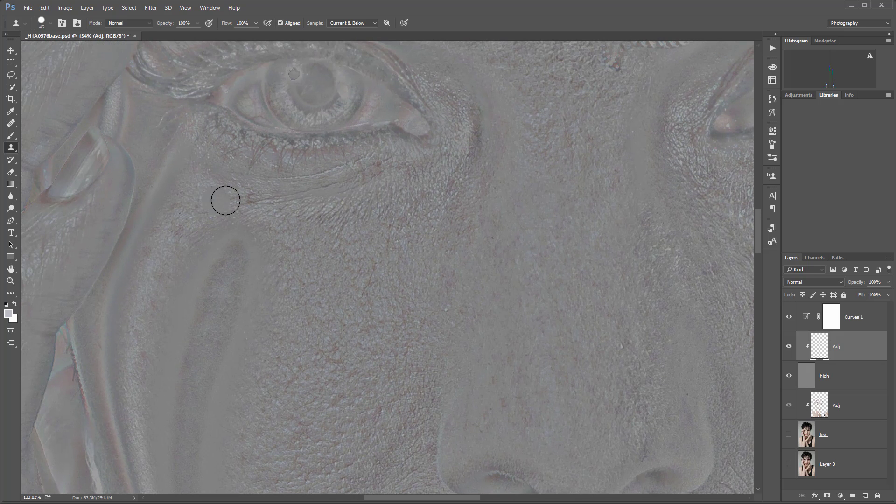
left_click(200, 198, "alt")
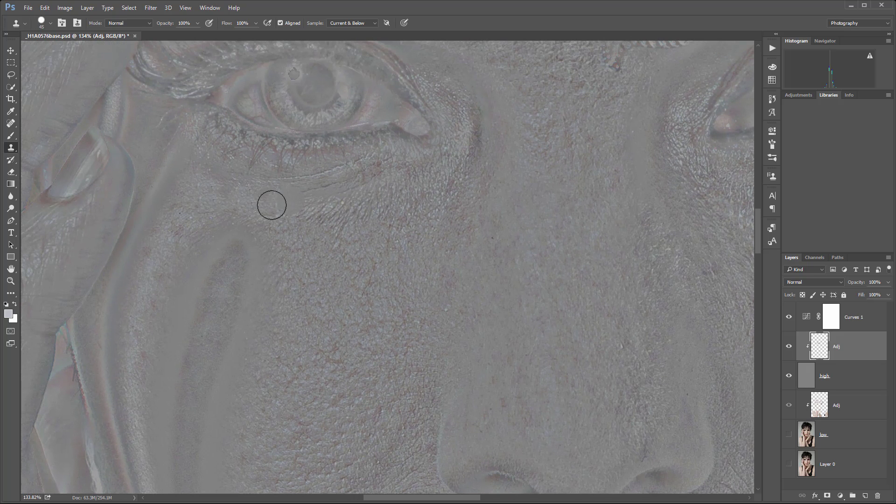
left_click(214, 208, "alt")
left_click(254, 196)
left_click(286, 202, "alt")
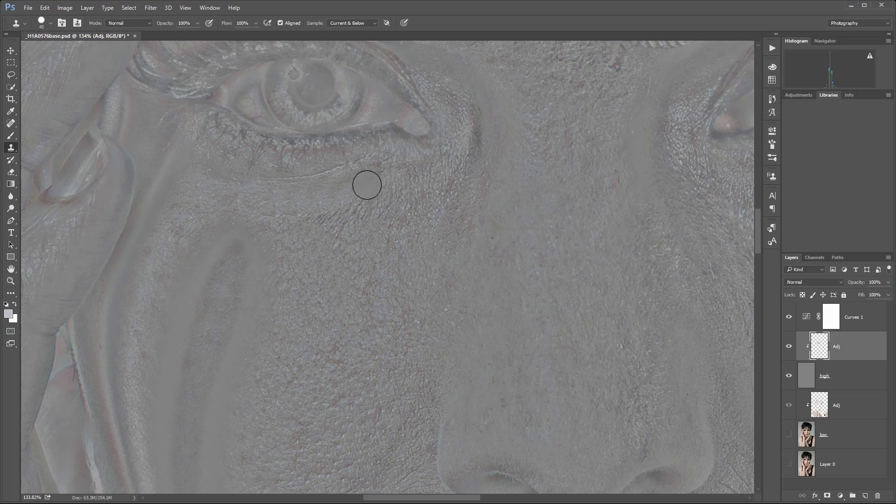
left_click(353, 171, "alt")
Clone over the red veins in the outer white of the image's left eye with a much smaller Clone Stamp brush.
scroll(243, 102, "up", 8)
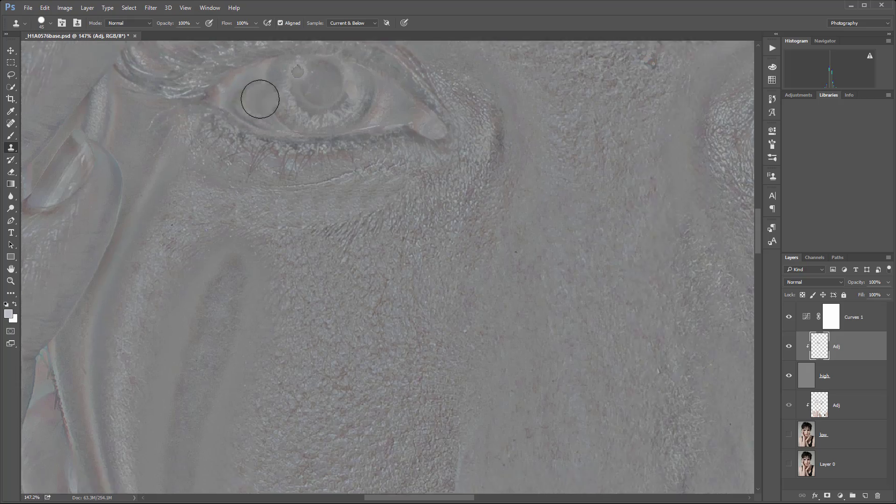
scroll(230, 132, "down", 3)
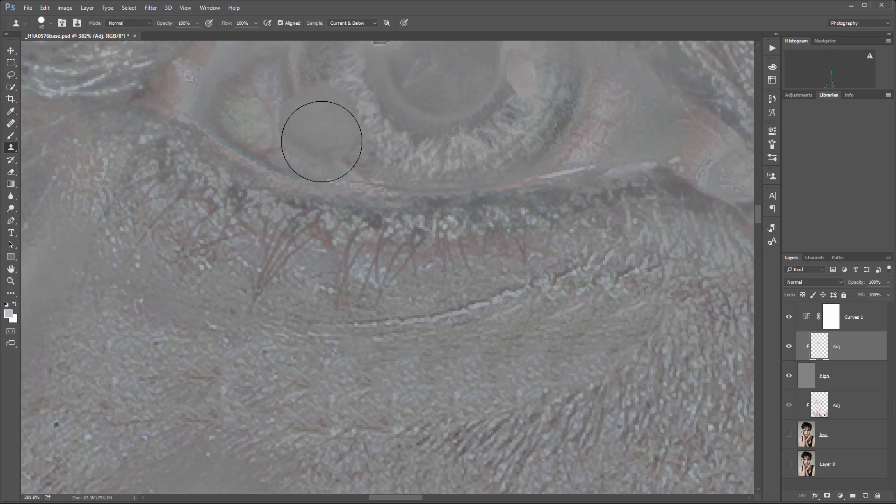
key("bracketleft")
key("bracketleft")
key("bracketleft")
key("bracketleft")
key("bracketleft")
key("bracketleft")
key("bracketleft")
key("bracketleft")
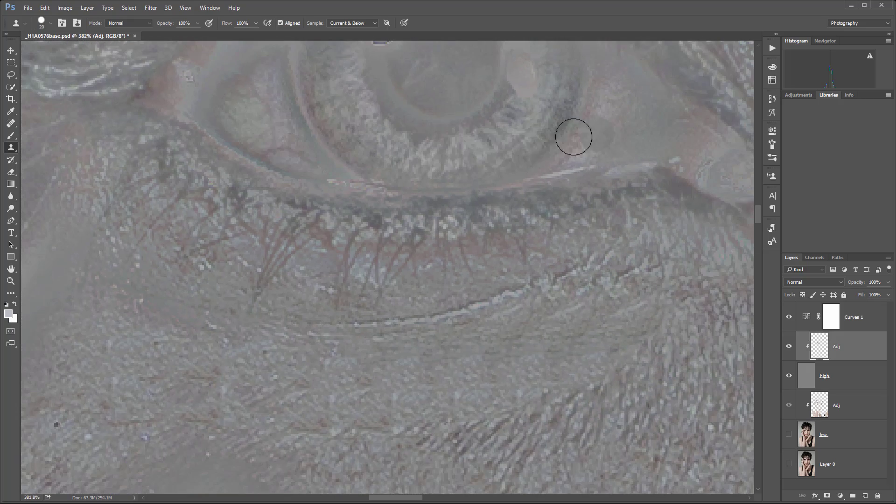
left_click(251, 113, "alt")
left_click(249, 106, "alt")
mouse_move(239, 93)
left_mouse_down()
mouse_move(266, 99)
mouse_move(269, 119)
mouse_move(261, 107)
mouse_move(268, 78)
left_mouse_up()
left_click(247, 104, "alt")
left_click(262, 108, "alt")
left_click_drag(270, 124, 270, 140)
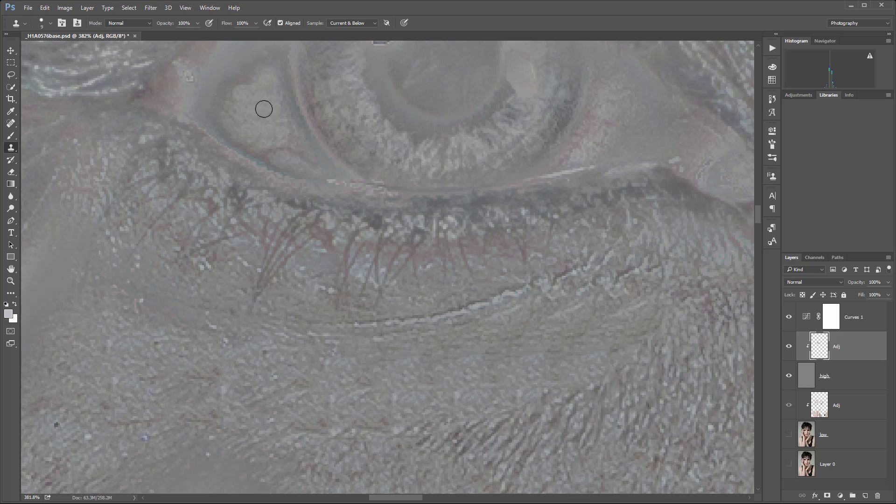
Clean up the remaining veins along the edges and lower part of the outer eye white with the Clone Stamp.
left_click_drag(263, 108, 259, 111)
left_click(261, 112, "alt")
left_click_drag(228, 116, 237, 103)
left_click(258, 118, "alt")
mouse_move(252, 134)
left_mouse_down()
mouse_move(270, 150)
mouse_move(289, 149)
mouse_move(265, 131)
mouse_move(281, 127)
mouse_move(305, 160)
mouse_move(285, 126)
mouse_move(287, 160)
mouse_move(297, 161)
mouse_move(273, 103)
mouse_move(291, 135)
mouse_move(281, 155)
mouse_move(304, 163)
left_mouse_up()
left_click(284, 138, "alt")
Clone iris texture over the round light reflection beside the pupil.
left_click_drag(385, 147, 378, 236)
left_click_drag(521, 190, 370, 216)
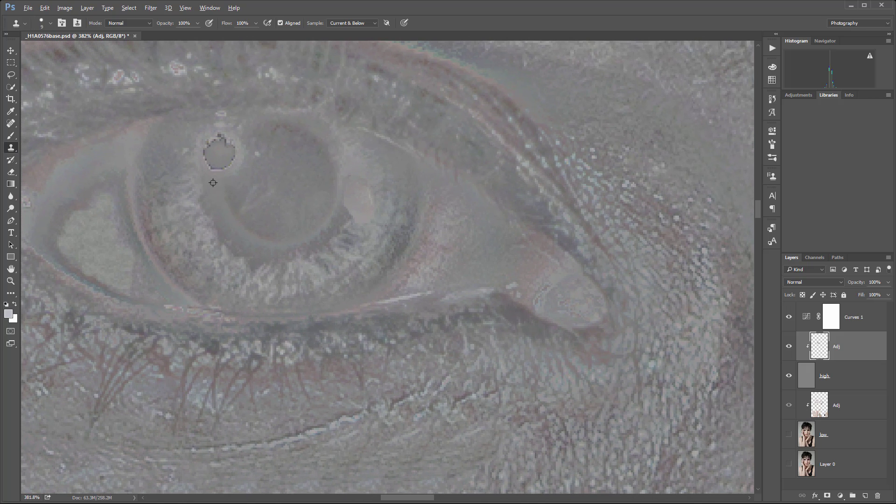
mouse_move(213, 172)
left_mouse_down()
mouse_move(216, 162)
mouse_move(202, 156)
mouse_move(211, 140)
mouse_move(255, 163)
mouse_move(228, 164)
mouse_move(236, 168)
mouse_move(230, 158)
left_mouse_up()
left_click(233, 154, "alt")
left_click(250, 172, "alt")
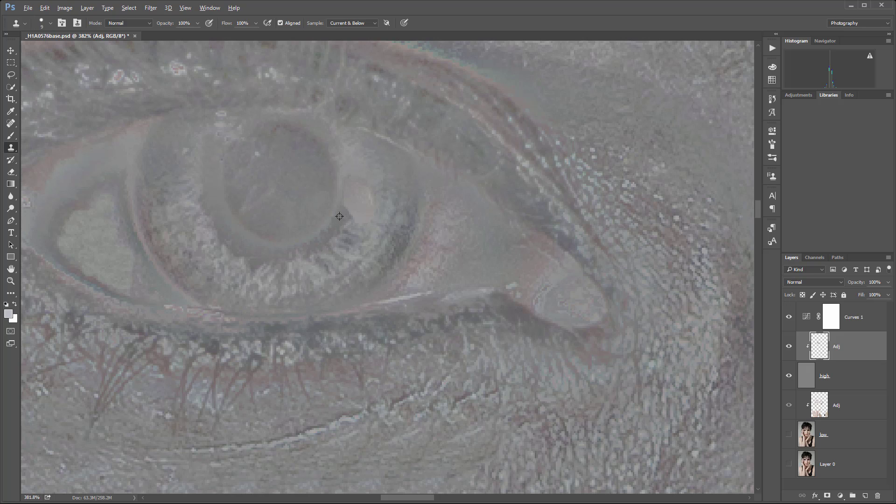
Clone iris texture over the pale reflection on the inner-corner side of the iris.
mouse_move(353, 209)
left_mouse_down()
mouse_move(365, 199)
mouse_move(353, 234)
mouse_move(369, 189)
left_mouse_up()
left_click(360, 221, "alt")
left_click(360, 211, "alt")
left_click(365, 199)
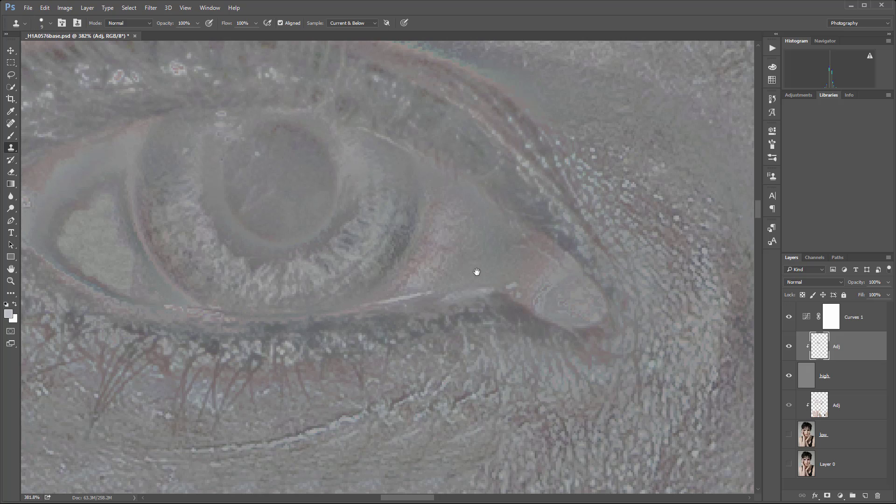
Clone over the reddish texture in the inner-corner white of the image's left eye with the Clone Stamp.
left_click_drag(476, 270, 410, 214)
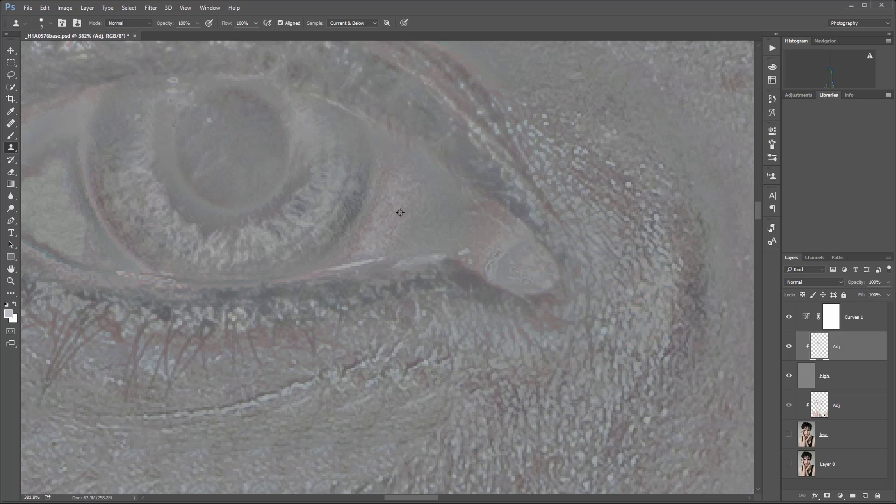
left_click_drag(406, 187, 381, 212)
left_click(396, 181, "alt")
Clone nearby skin texture over the long crease beneath the lower lashes of the image's left eye.
left_click_drag(500, 335, 530, 244)
left_click_drag(500, 294, 344, 284)
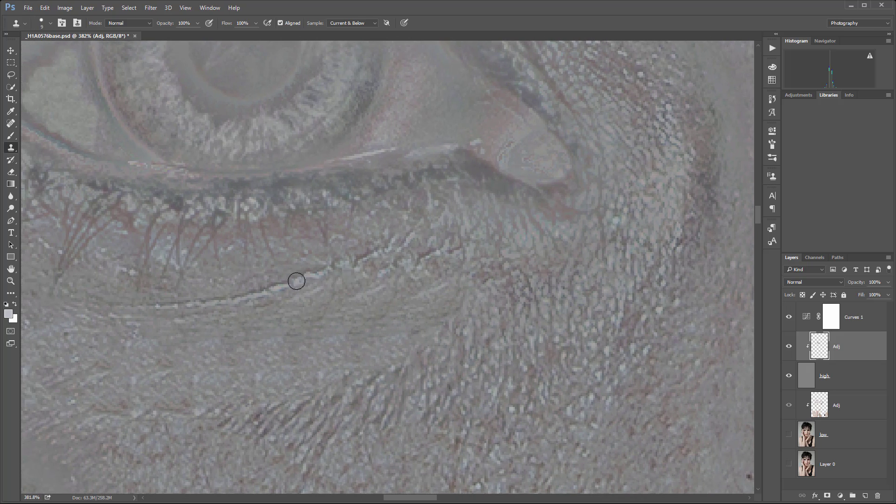
mouse_move(448, 189)
left_mouse_down()
mouse_move(569, 254)
mouse_move(631, 210)
left_mouse_up()
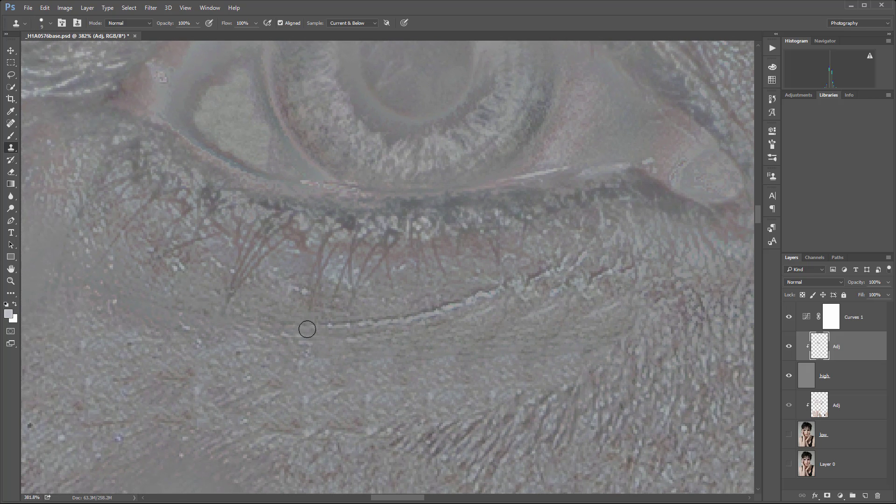
mouse_move(307, 329)
left_mouse_down()
mouse_move(404, 316)
mouse_move(452, 343)
mouse_move(404, 322)
mouse_move(515, 283)
mouse_move(513, 323)
mouse_move(546, 272)
mouse_move(511, 328)
mouse_move(483, 334)
mouse_move(469, 314)
left_mouse_up()
left_click(482, 334, "alt")
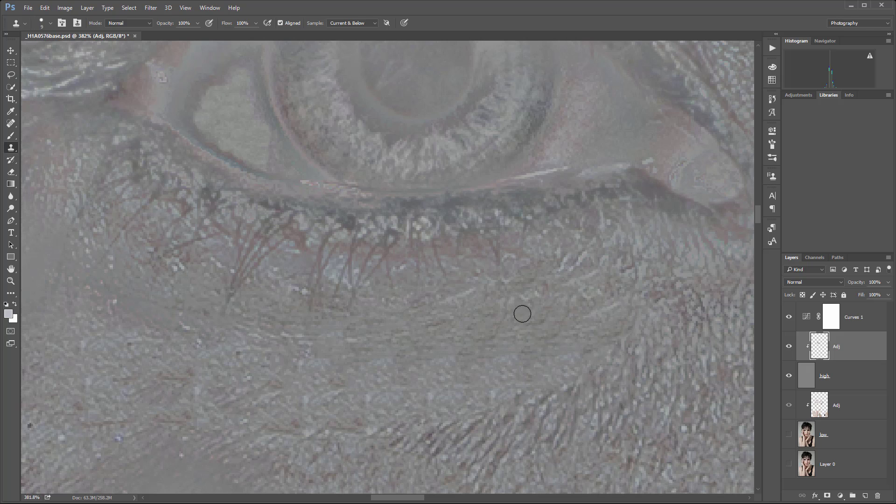
Clone clean skin texture over the small reddish spots on the forehead above the image's left eyebrow.
key("space")
left_click_drag(586, 330, 494, 396)
mouse_move(562, 108)
left_mouse_down()
mouse_move(454, 168)
mouse_move(529, 240)
mouse_move(490, 245)
mouse_move(516, 278)
left_mouse_up()
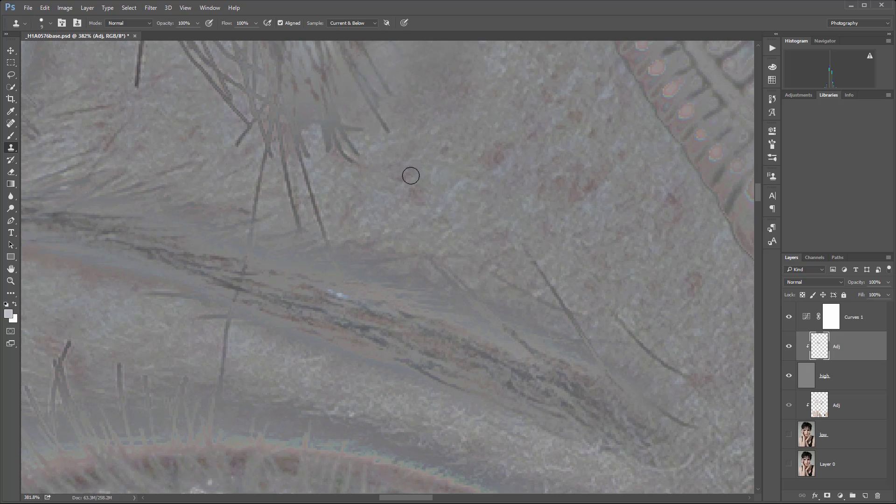
left_click(433, 172, "alt")
left_click(452, 221)
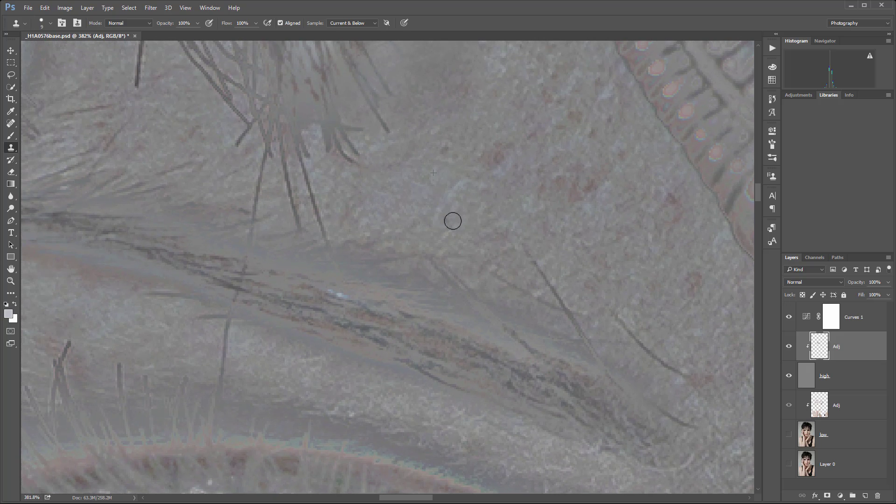
left_click(430, 187, "alt")
left_click_drag(501, 154, 494, 161)
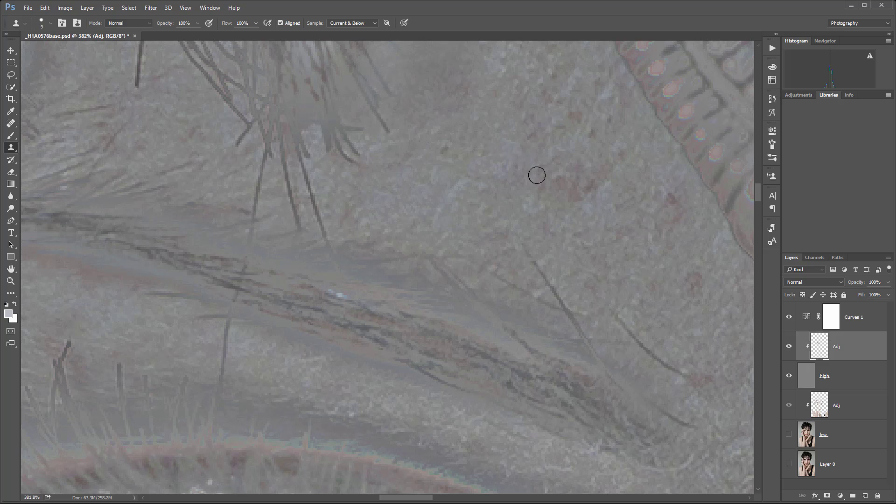
left_click_drag(550, 180, 555, 165)
left_click(553, 210, "alt")
left_click_drag(570, 197, 585, 189)
Clone over the uneven forehead patches along the edge of the snake jewelry with a larger Clone Stamp brush.
left_click_drag(633, 255, 498, 289)
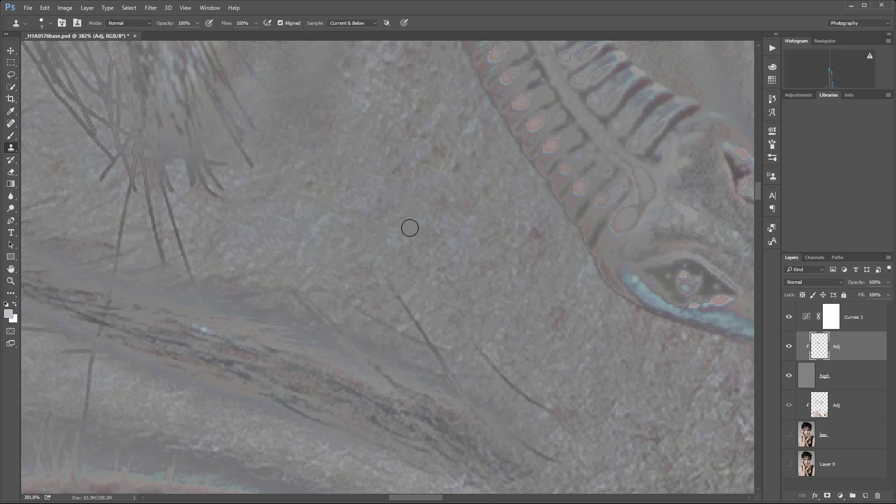
key("bracketright")
key("bracketright")
left_click(426, 205, "alt")
left_click_drag(437, 151, 461, 162)
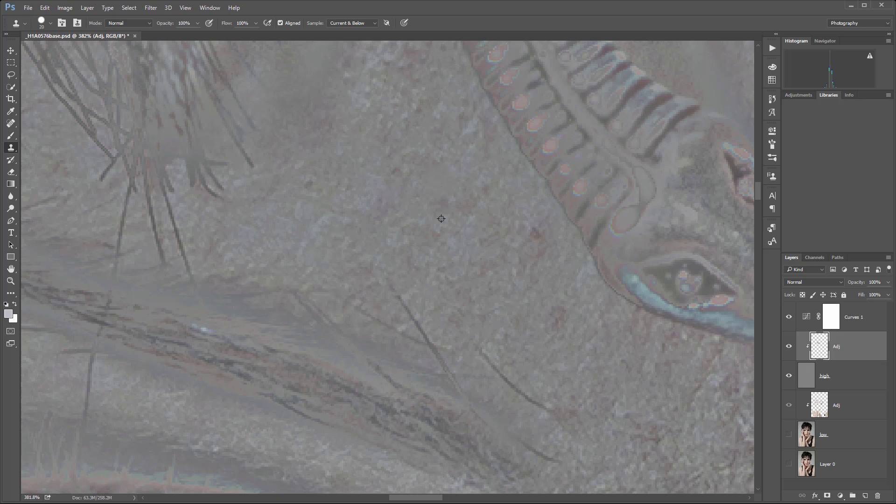
left_click(464, 227, "alt")
mouse_move(532, 222)
left_mouse_down()
mouse_move(529, 237)
mouse_move(540, 238)
left_mouse_up()
Clone skin texture over the reddish blemishes below the snake's head, near the inner end of the image's left eyebrow.
mouse_move(625, 324)
left_mouse_down()
mouse_move(535, 261)
mouse_move(513, 218)
left_mouse_up()
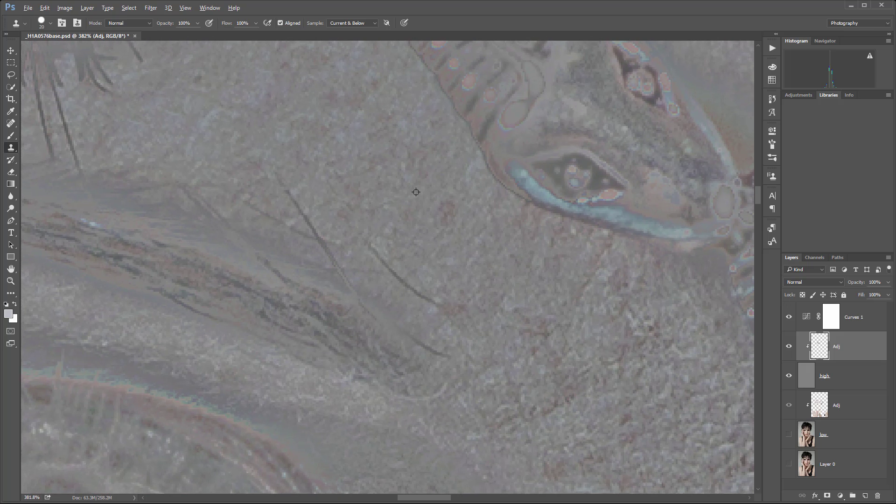
left_click(417, 193, "alt")
left_click_drag(448, 195, 460, 217)
left_click_drag(534, 244, 436, 156)
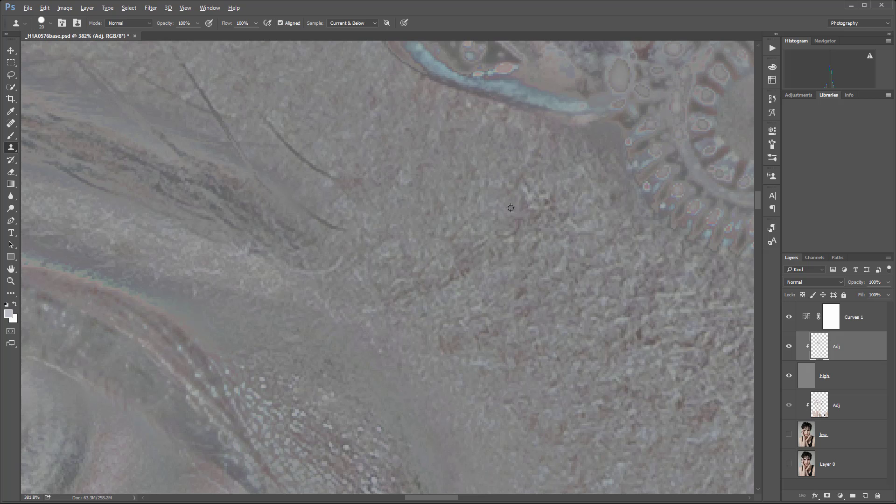
left_click(474, 206, "alt")
mouse_move(552, 200)
left_mouse_down()
mouse_move(542, 215)
mouse_move(551, 230)
mouse_move(464, 182)
left_mouse_up()
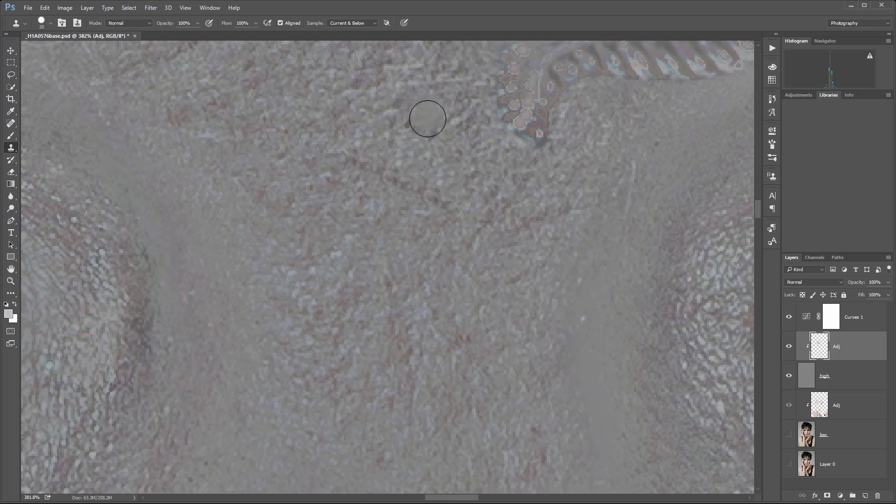
Clone smooth skin texture over the crease beneath the lower lashes of the image's right eye.
scroll(506, 288, "down", 6, "alt")
left_click_drag(647, 331, 451, 258)
scroll(342, 332, "up", 9)
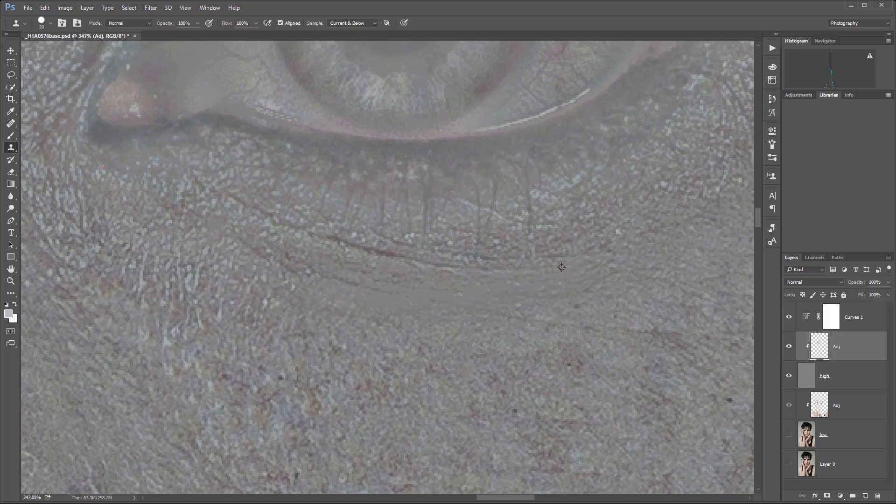
left_click(562, 267, "alt")
mouse_move(527, 274)
left_mouse_down()
mouse_move(451, 261)
mouse_move(496, 284)
mouse_move(425, 271)
mouse_move(333, 238)
left_mouse_up()
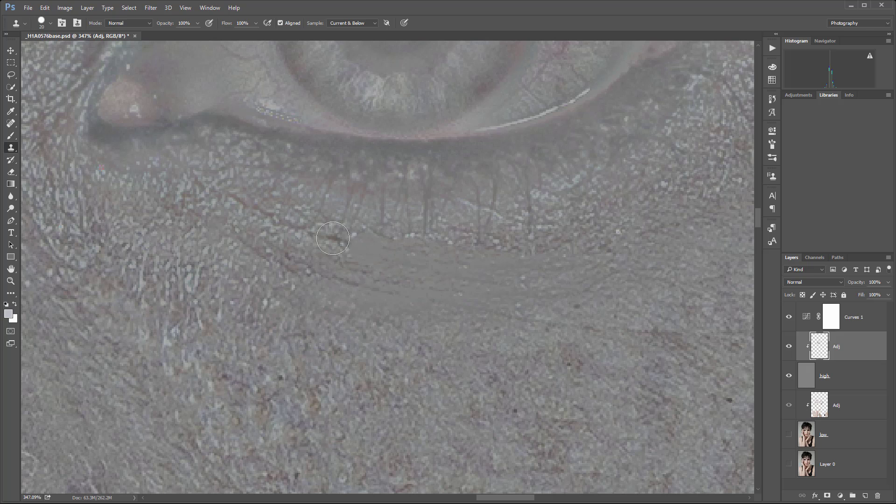
Clone over the veins in the outer white of the image's right eye with a smaller Clone Stamp brush.
scroll(512, 168, "up", 2)
mouse_move(611, 202)
left_mouse_down()
mouse_move(548, 249)
mouse_move(546, 280)
left_mouse_up()
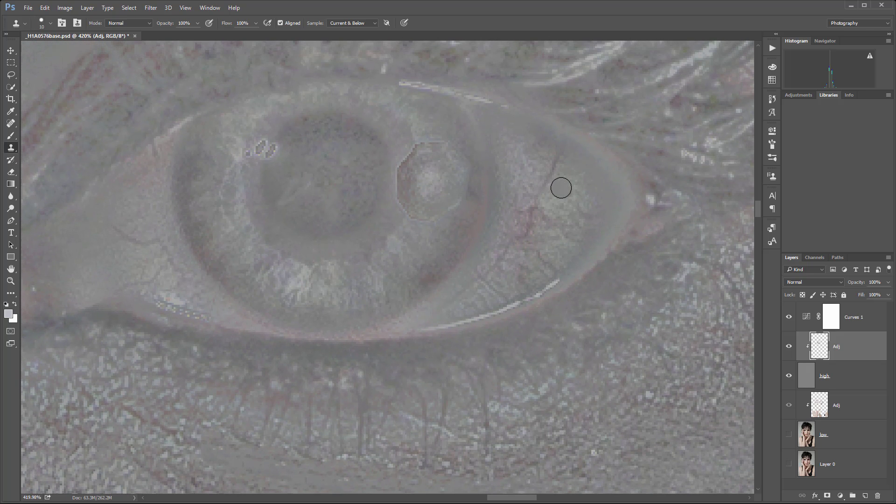
key("bracketleft")
mouse_move(555, 158)
left_mouse_down()
mouse_move(535, 214)
mouse_move(551, 203)
mouse_move(505, 249)
left_mouse_up()
left_click(538, 183, "alt")
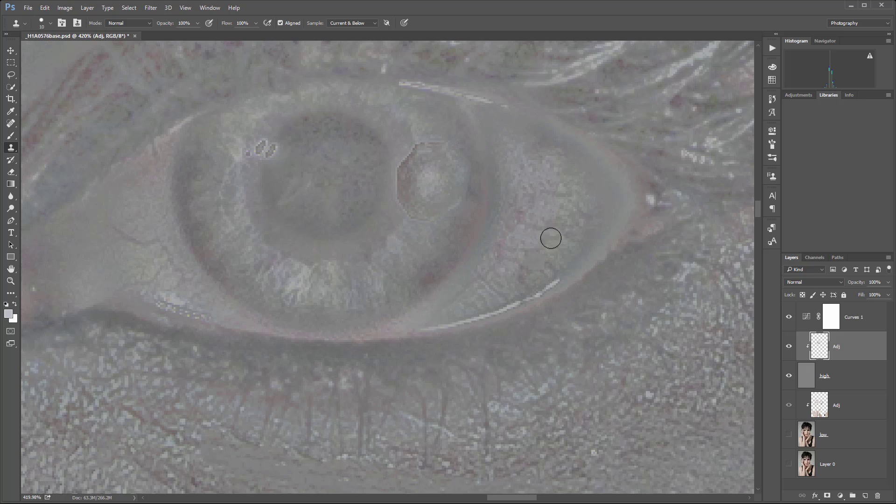
left_click(538, 215, "alt")
mouse_move(524, 265)
left_mouse_down()
mouse_move(548, 245)
mouse_move(557, 264)
mouse_move(539, 256)
left_mouse_up()
left_click(539, 230, "alt")
left_click(503, 251, "alt")
left_click_drag(485, 275, 497, 290)
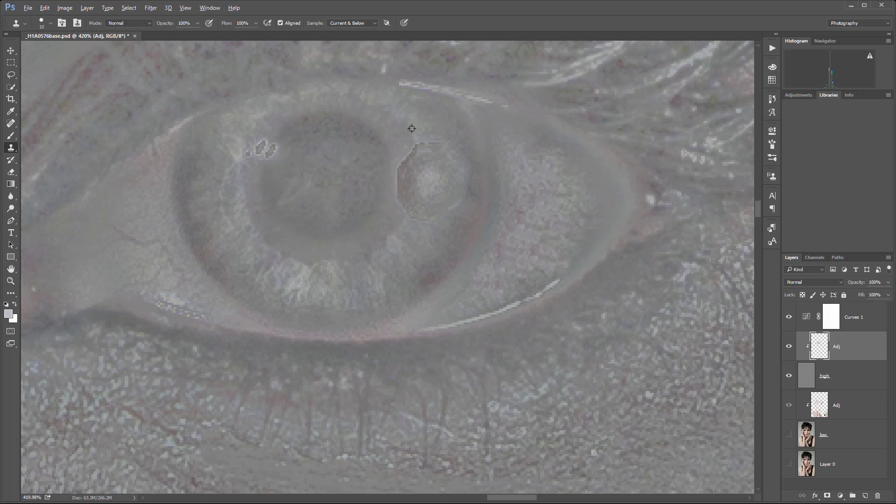
Clone iris texture over the large round reflection and the small reflection beside the pupil of the image's right eye.
left_click(388, 127, "alt")
mouse_move(410, 152)
left_mouse_down()
mouse_move(402, 186)
mouse_move(399, 167)
left_mouse_up()
left_click(394, 203, "alt")
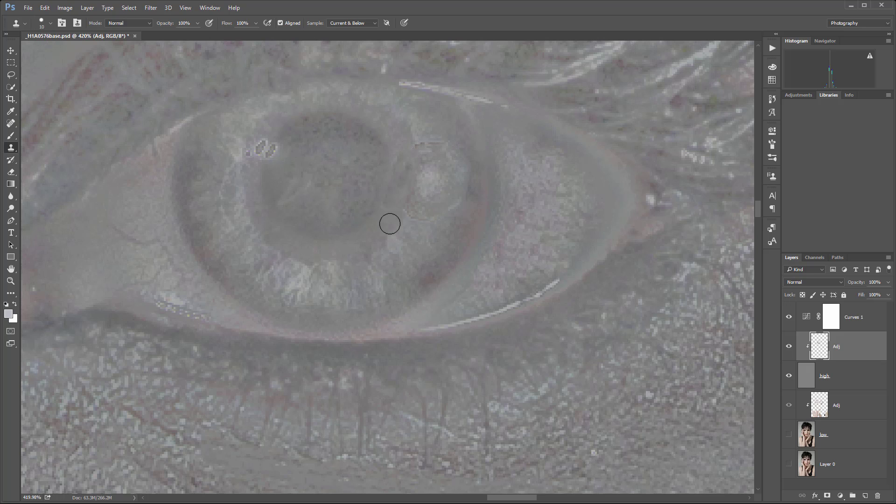
left_click(416, 227, "alt")
left_click_drag(412, 212, 427, 212)
left_click(453, 134, "alt")
left_click_drag(462, 145, 466, 192)
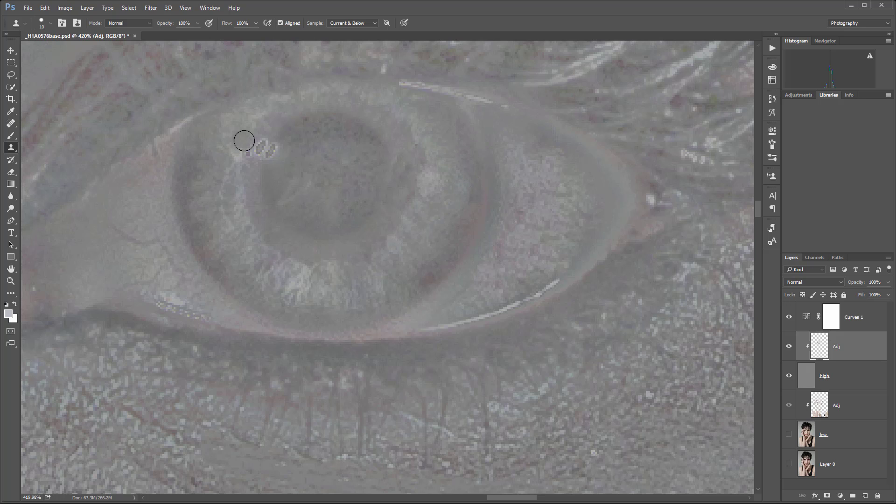
left_click(270, 130, "alt")
left_click_drag(265, 141, 261, 155)
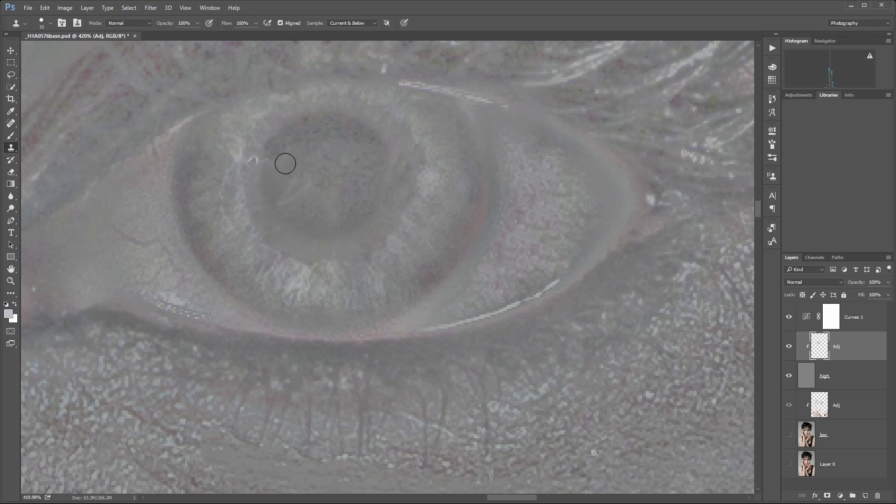
Clone over the fine veins in the inner-corner white of the image's right eye, up to the upper lid edge.
left_click_drag(168, 274, 350, 230)
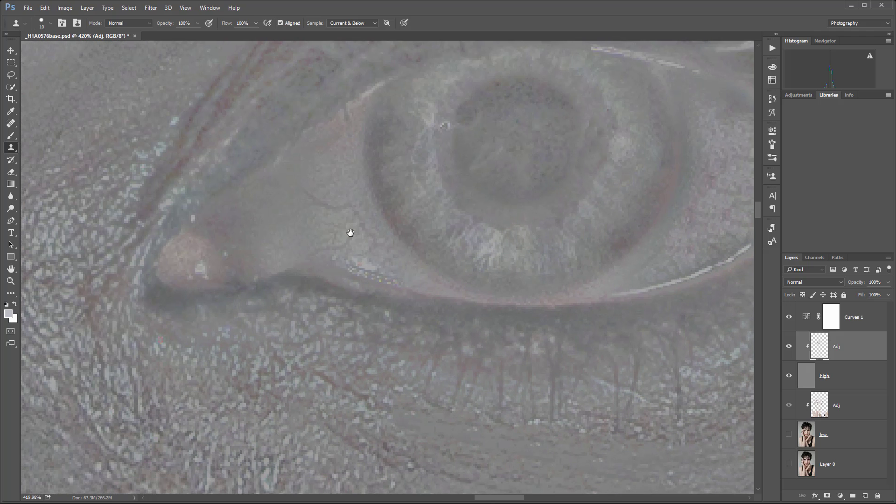
left_click(318, 185, "alt")
mouse_move(307, 191)
left_mouse_down()
mouse_move(339, 210)
mouse_move(309, 209)
mouse_move(341, 212)
mouse_move(353, 205)
mouse_move(328, 208)
mouse_move(342, 206)
mouse_move(344, 190)
mouse_move(338, 218)
mouse_move(356, 219)
mouse_move(359, 230)
mouse_move(340, 241)
mouse_move(338, 198)
mouse_move(364, 218)
mouse_move(365, 231)
mouse_move(345, 239)
mouse_move(331, 223)
mouse_move(328, 248)
mouse_move(374, 259)
left_mouse_up()
left_click(306, 215, "alt")
left_click(310, 209, "alt")
left_click(344, 190, "alt")
left_click(338, 196, "alt")
left_click(331, 222, "alt")
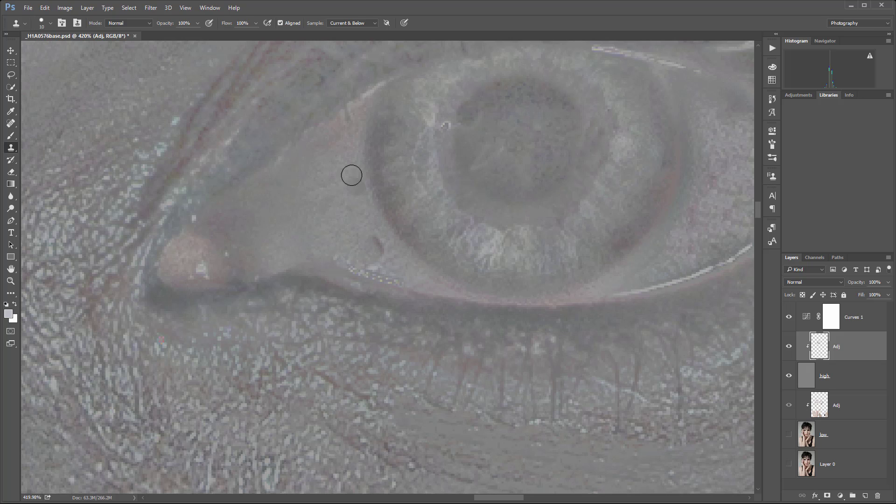
left_click(329, 149, "alt")
left_click_drag(347, 123, 349, 140)
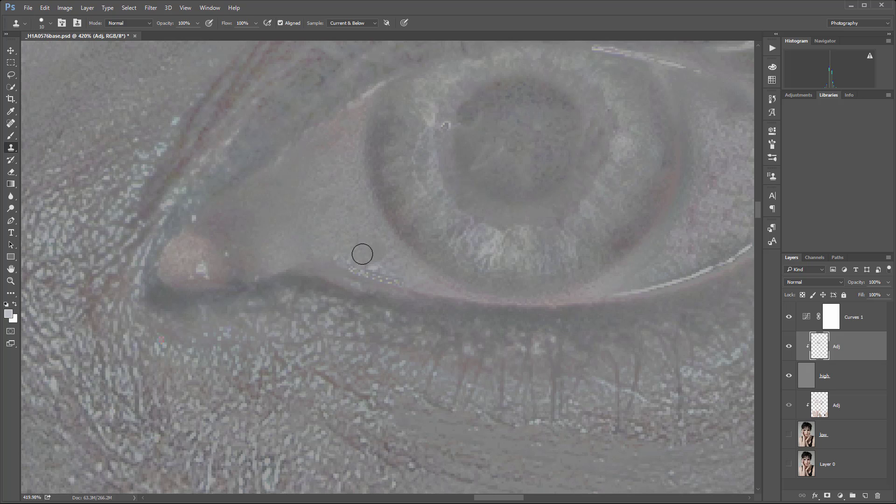
Clone plain background over the long stray hairs sticking out beside the cheek on the image's right side.
scroll(441, 307, "down", 5)
scroll(443, 304, "down", 3)
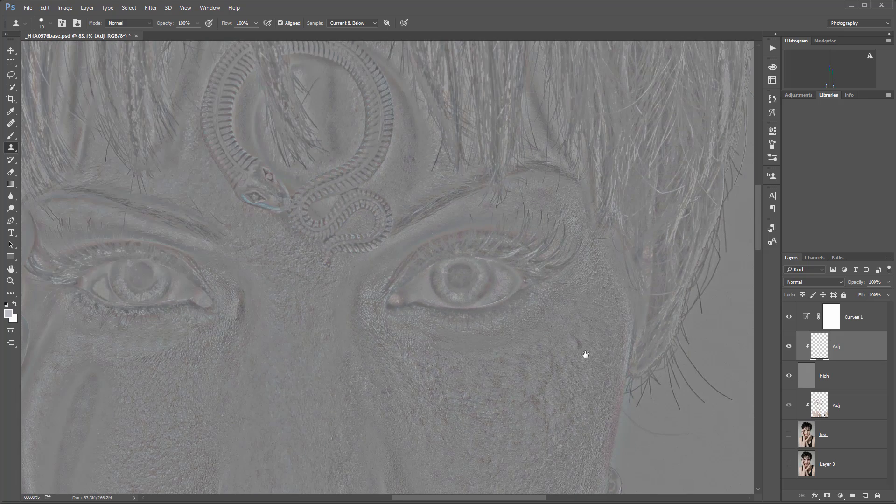
left_click_drag(584, 354, 369, 246)
scroll(483, 302, "up", 5)
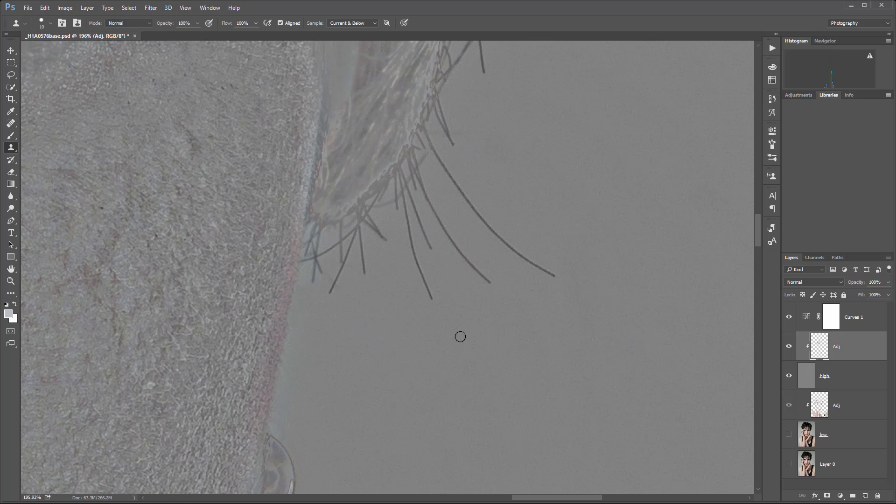
left_click_drag(425, 287, 401, 207)
left_click_drag(435, 250, 413, 198)
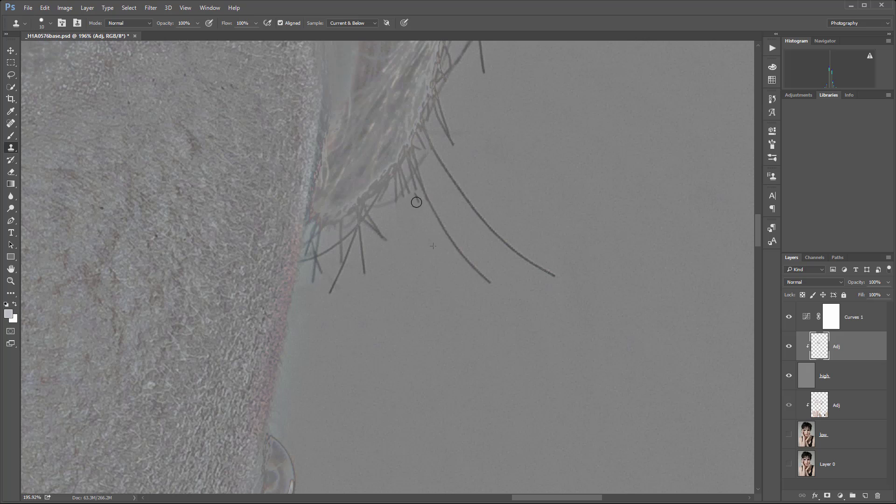
left_click_drag(490, 280, 467, 257)
left_click_drag(433, 202, 425, 188)
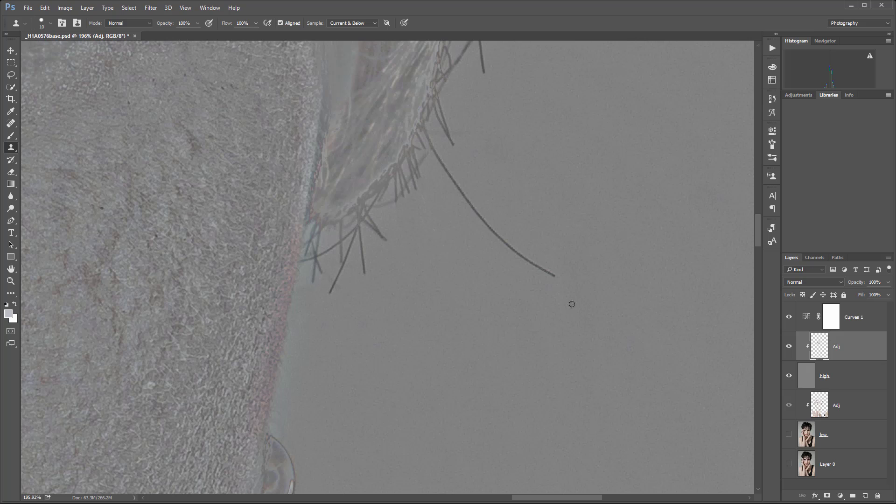
mouse_move(555, 277)
left_mouse_down()
mouse_move(492, 231)
mouse_move(451, 177)
left_mouse_up()
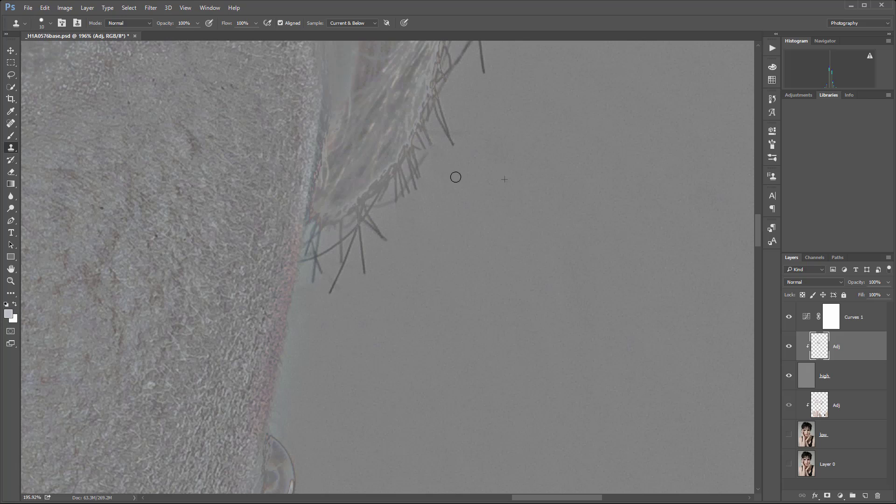
Clone plain background over loose hairs along the outer hair edge on the image's right side.
scroll(532, 182, "down", 4)
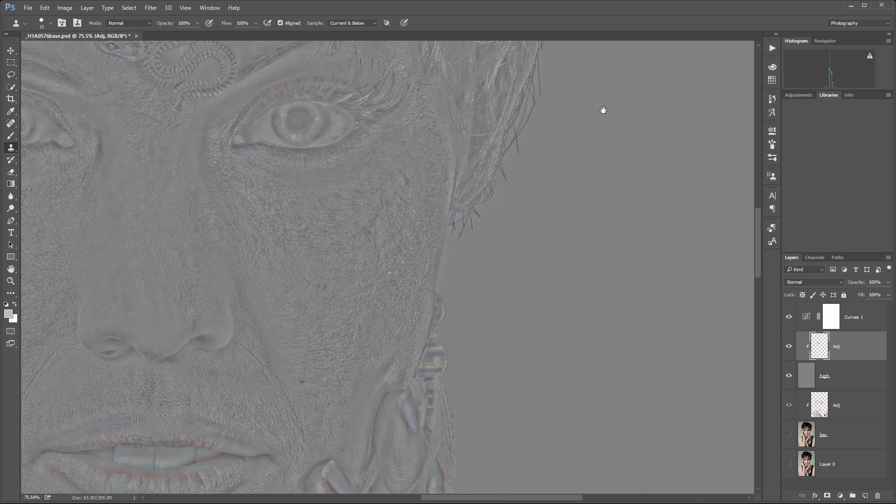
left_click_drag(603, 110, 560, 272)
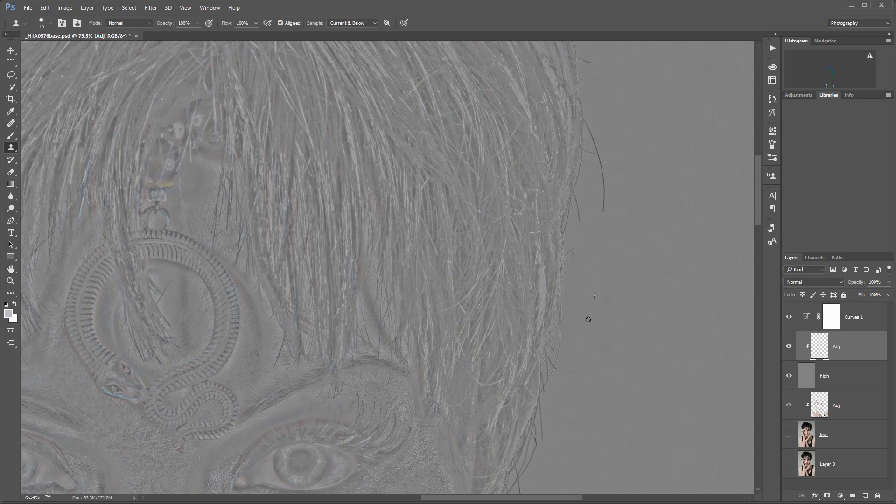
left_click_drag(678, 205, 684, 326)
left_click_drag(390, 252, 626, 56)
mouse_move(326, 289)
left_mouse_down()
mouse_move(410, 186)
mouse_move(451, 229)
left_mouse_up()
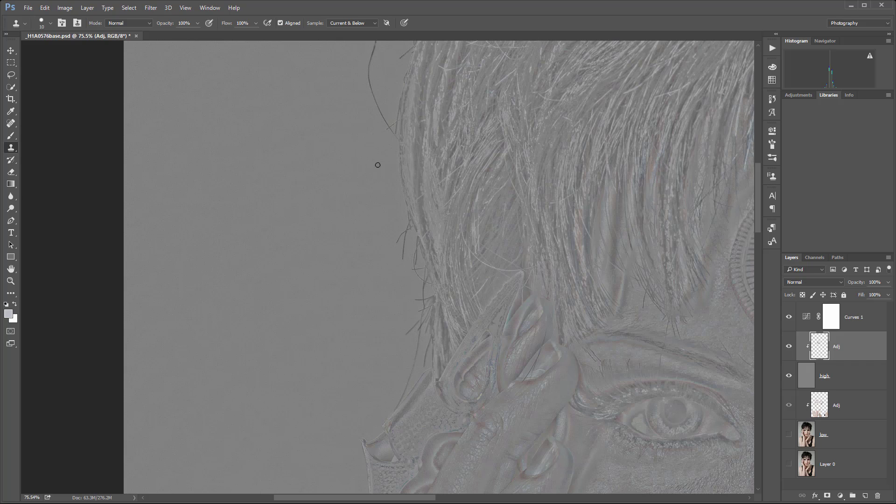
Inspect the raised hand's fingers, knuckles and ring area up close for texture flaws.
scroll(380, 164, "down", 9)
left_click_drag(453, 140, 437, 89)
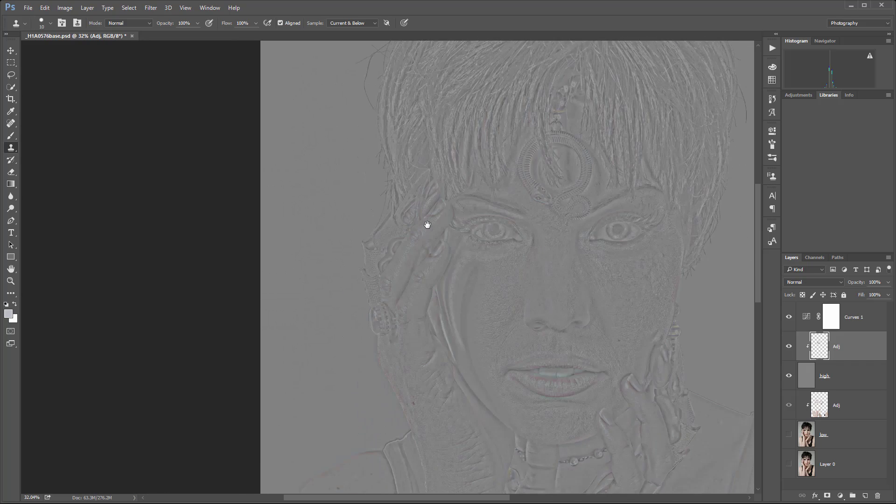
left_click_drag(427, 225, 428, 218)
scroll(434, 233, "up", 12)
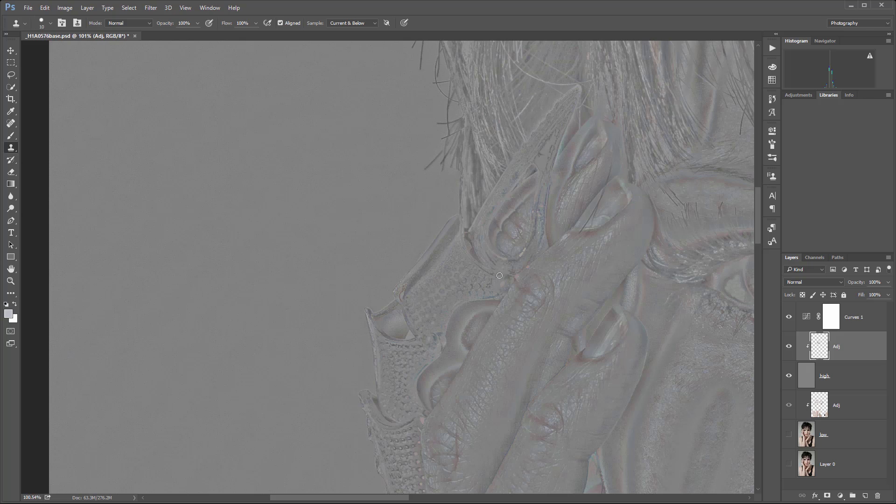
scroll(500, 275, "down", 2)
left_click_drag(592, 362, 464, 129)
scroll(378, 185, "up", 3)
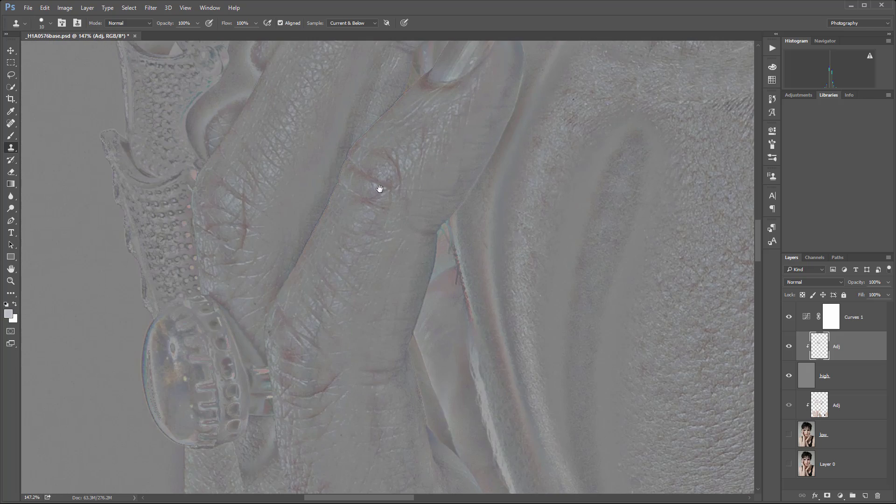
left_click_drag(378, 186, 299, 187)
left_click_drag(310, 283, 380, 198)
scroll(285, 176, "up", 2)
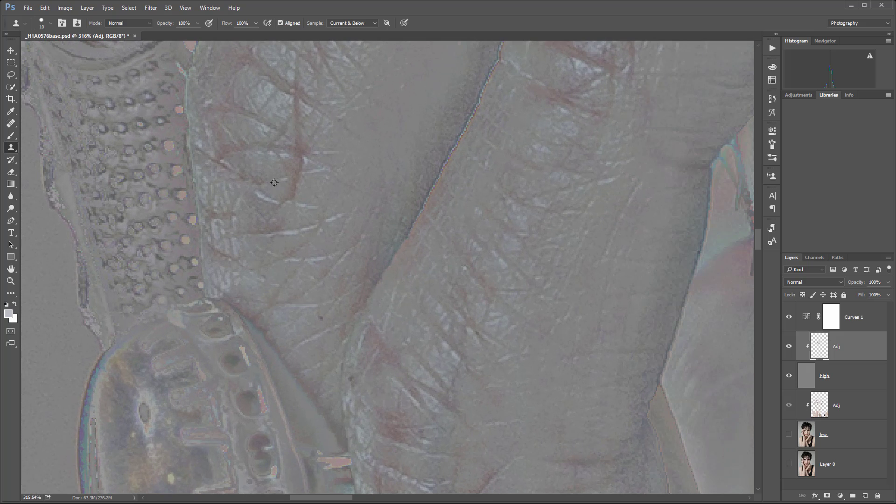
Clone over the dark reddish vertical crease on the finger beside the beaded ring.
left_click(274, 182, "alt")
left_click_drag(296, 167, 291, 193)
left_click_drag(294, 122, 297, 142)
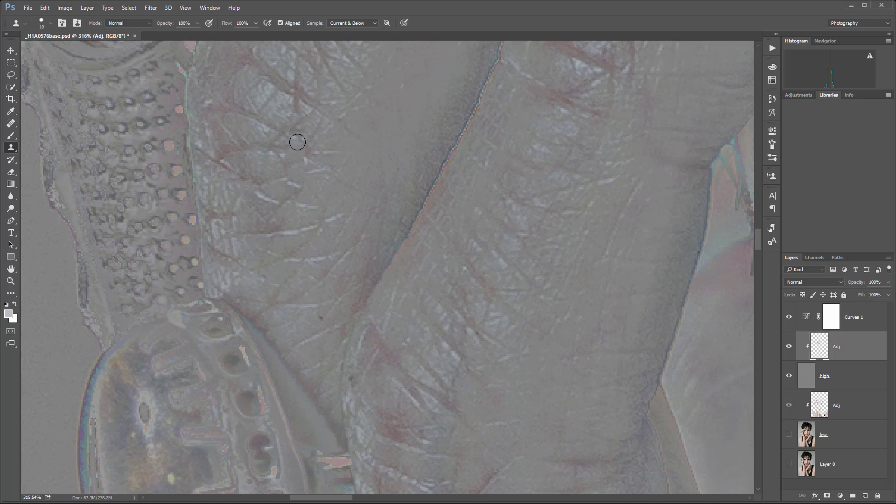
Undo the last stroke and clone the stray hair's tip off the fingertip skin along the base of the fingernail.
mouse_move(371, 161)
left_mouse_down()
mouse_move(380, 203)
mouse_move(374, 250)
left_mouse_up()
left_click_drag(369, 157, 348, 246)
left_click_drag(402, 133, 348, 274)
left_click_drag(425, 147, 384, 254)
left_click_drag(485, 88, 414, 208)
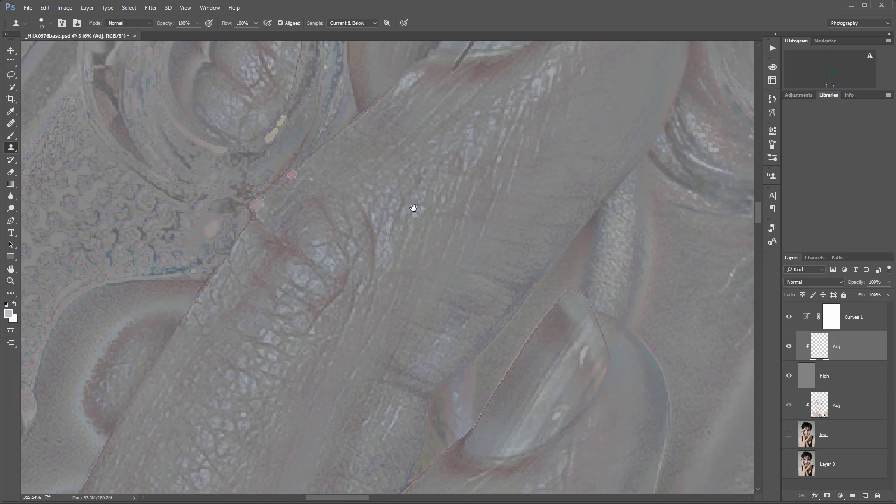
mouse_move(583, 77)
left_mouse_down()
mouse_move(414, 215)
mouse_move(388, 277)
left_mouse_up()
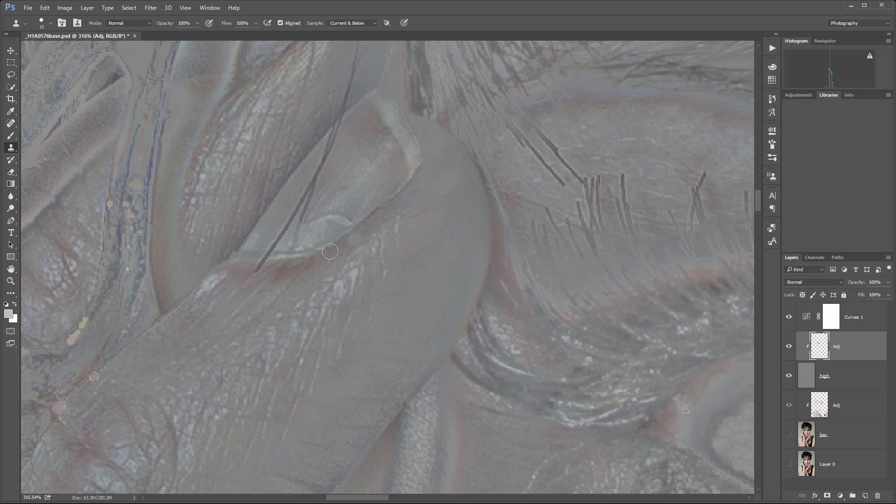
key("ctrl+z")
left_click(265, 289, "alt")
mouse_move(276, 279)
left_mouse_down()
mouse_move(293, 277)
mouse_move(260, 276)
left_mouse_up()
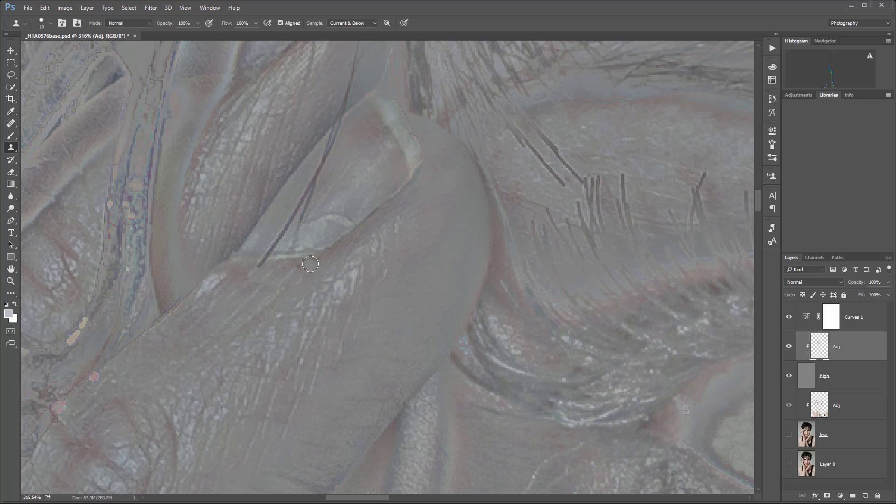
left_click_drag(310, 264, 301, 269)
left_click(265, 286, "alt")
left_click_drag(241, 279, 239, 284)
Clone out the dark brown mole and the small red dot on the raised hand's wrist.
mouse_move(309, 239)
left_mouse_down()
mouse_move(336, 296)
mouse_move(326, 451)
left_mouse_up()
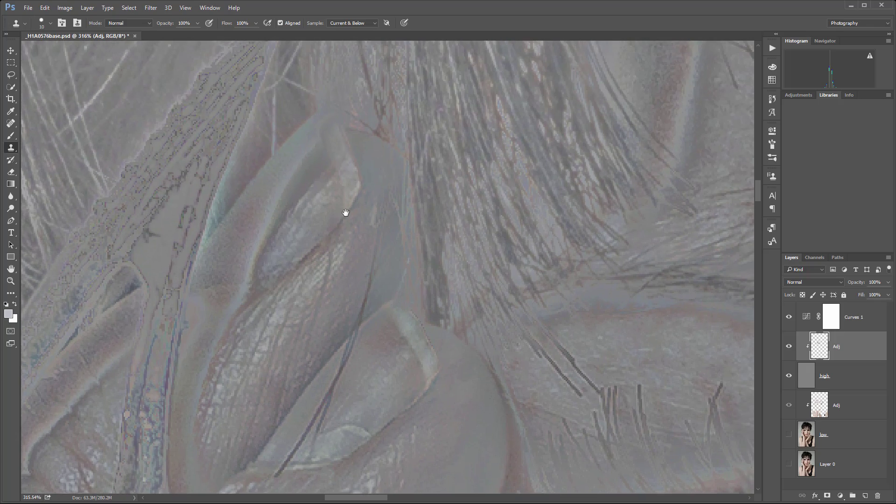
scroll(556, 289, "down", 10)
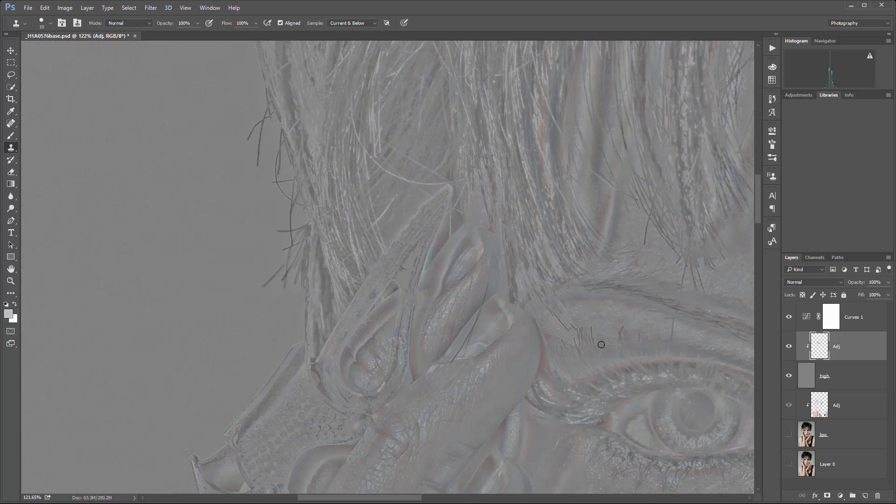
left_click_drag(600, 373, 484, 105)
left_click_drag(522, 439, 384, 205)
scroll(384, 206, "up", 6)
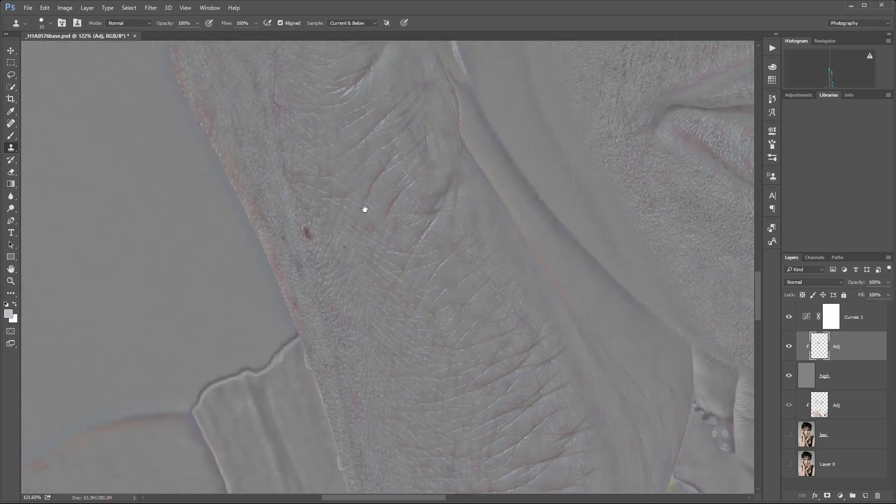
left_click(369, 264, "alt")
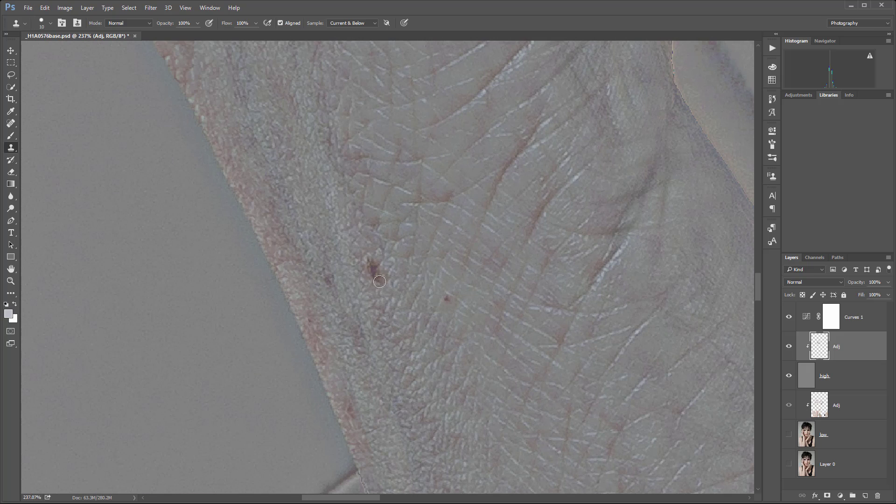
left_click(377, 279)
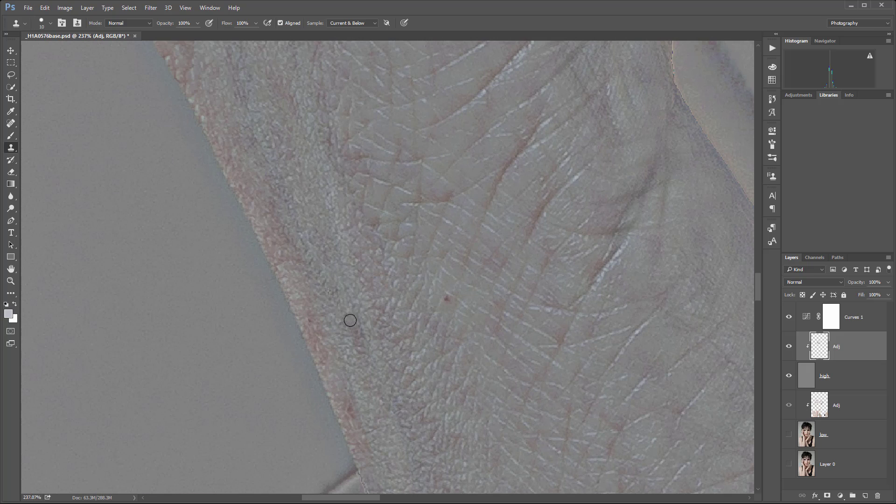
left_click(447, 298)
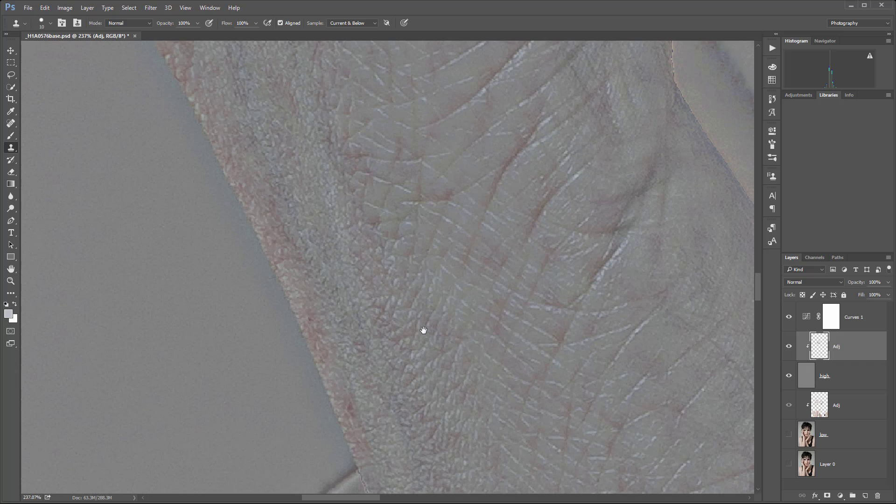
Clone out the tiny dark speck on the wrist skin beside the tank top strap edge.
left_click_drag(425, 330, 431, 219)
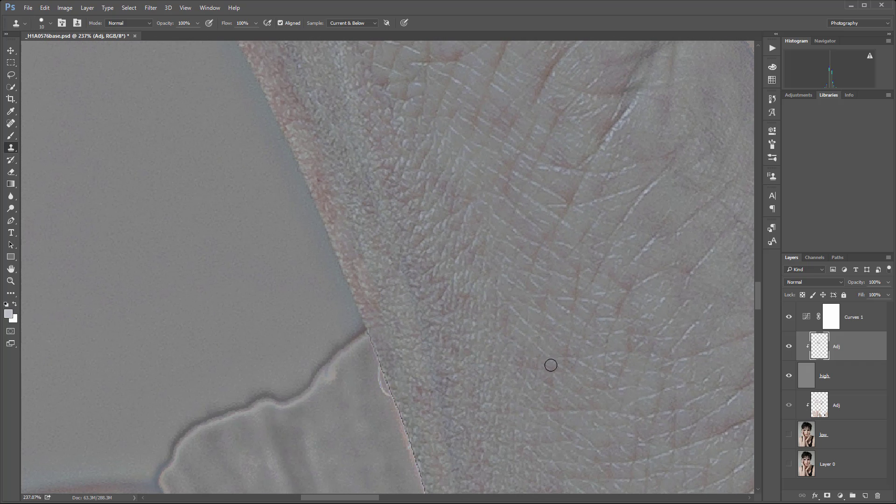
left_click_drag(548, 364, 518, 242)
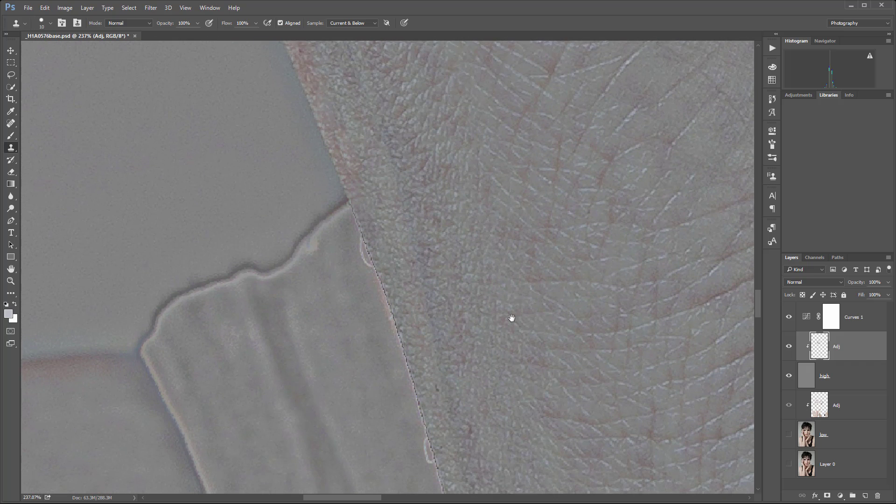
left_click_drag(510, 317, 516, 165)
left_click(442, 240)
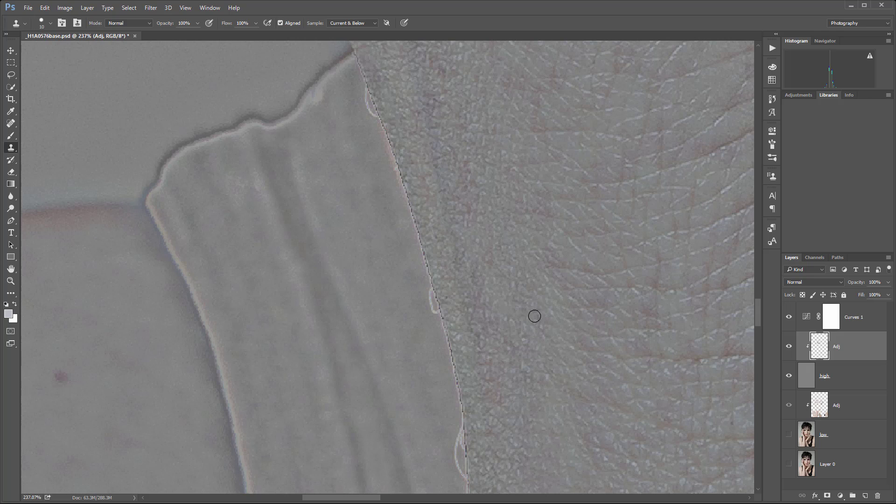
Clone over the purple and reddish spots on the shoulder skin outside the strap on the image's left side.
left_click_drag(387, 276, 676, 102)
left_click_drag(328, 242, 399, 236)
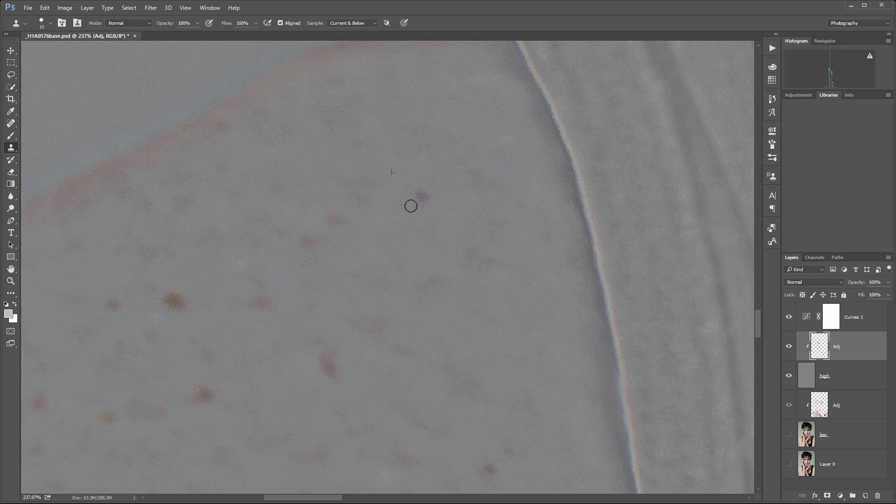
left_click(421, 196)
left_click_drag(339, 282, 384, 162)
left_click(386, 226, "alt")
left_click_drag(370, 236, 377, 255)
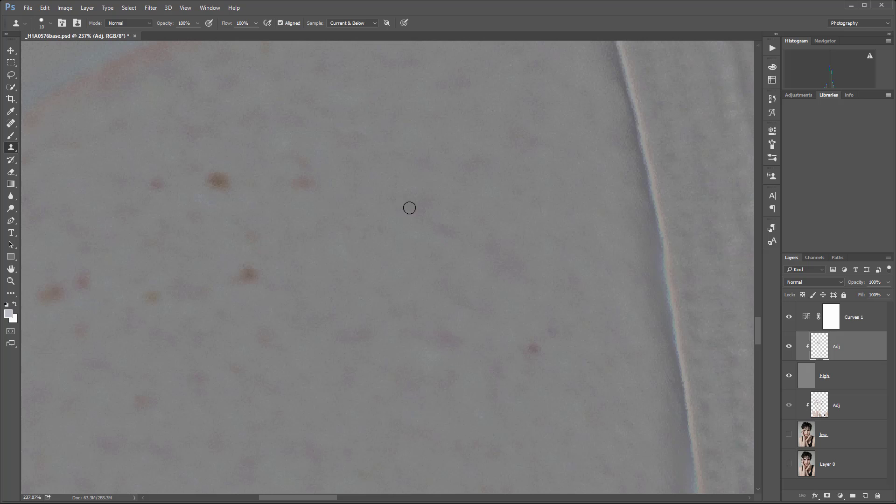
scroll(451, 245, "down", 2)
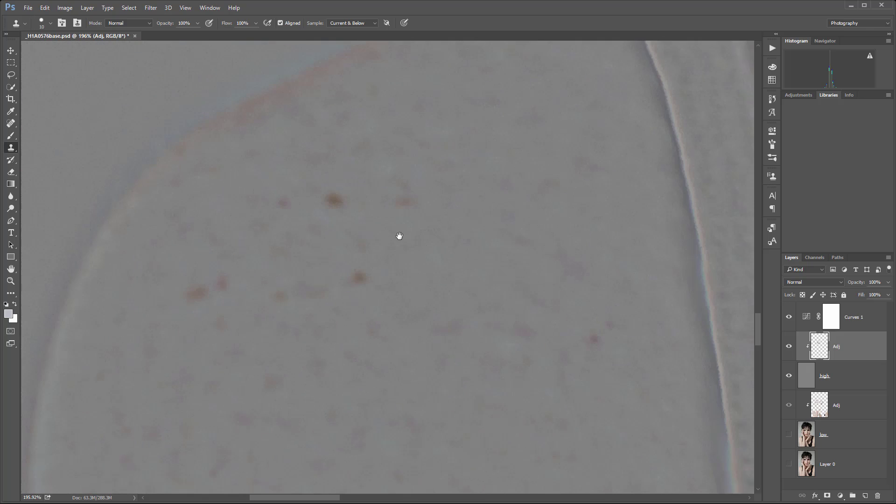
Enlarge the clone brush to 20 and clone over the reddish spots beside the armpit crease on the image's right side.
key("ctrl+0")
key("bracketright")
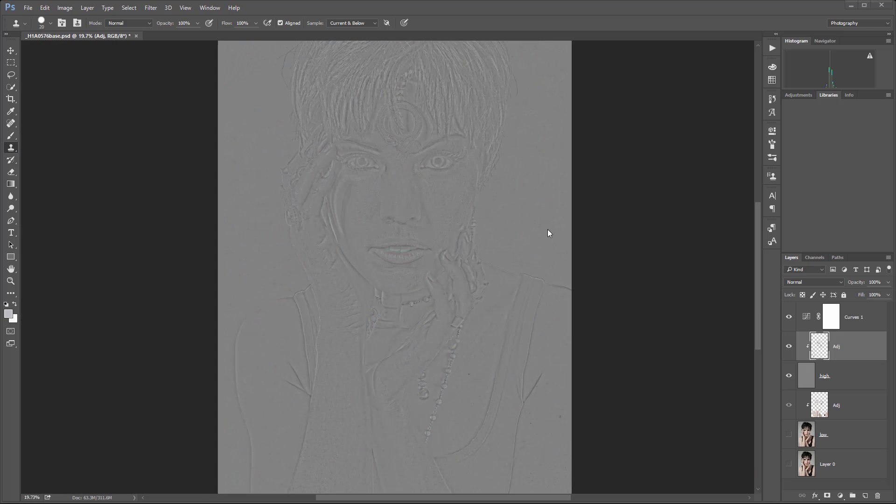
scroll(401, 181, "down", 2)
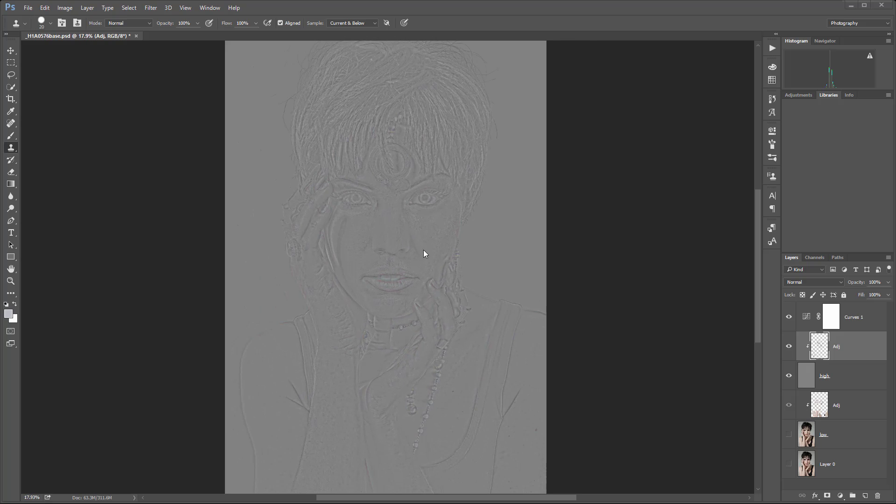
scroll(541, 429, "up", 5)
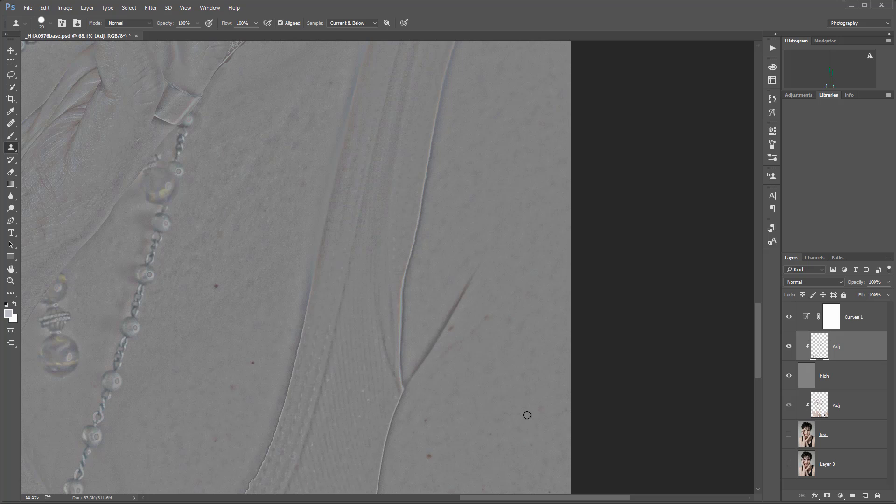
scroll(468, 361, "up", 3)
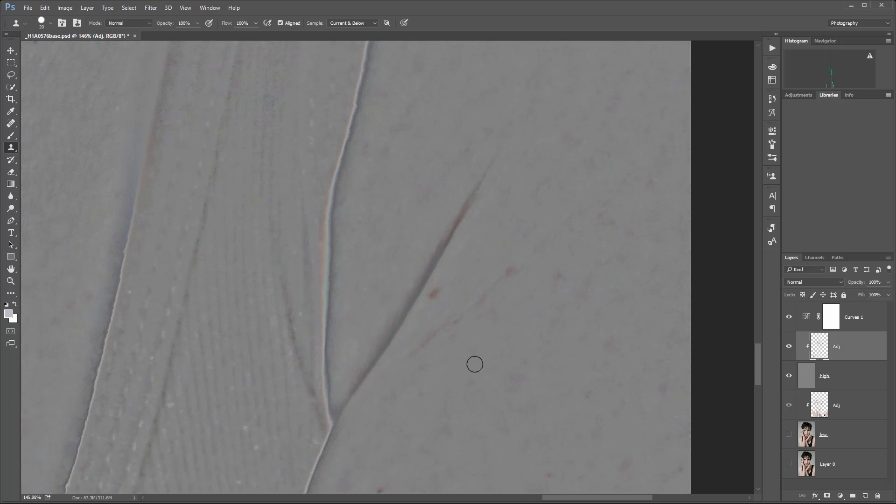
left_click(465, 269, "alt")
left_click_drag(437, 281, 424, 297)
left_click_drag(499, 280, 457, 326)
left_click_drag(581, 260, 564, 279)
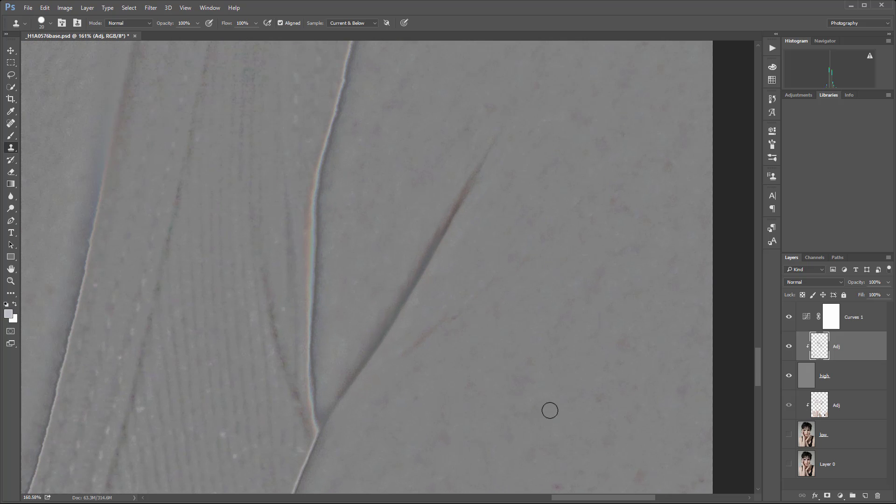
Clone out the red and brown spots on the arm just below the armpit crease.
left_click_drag(550, 410, 504, 239)
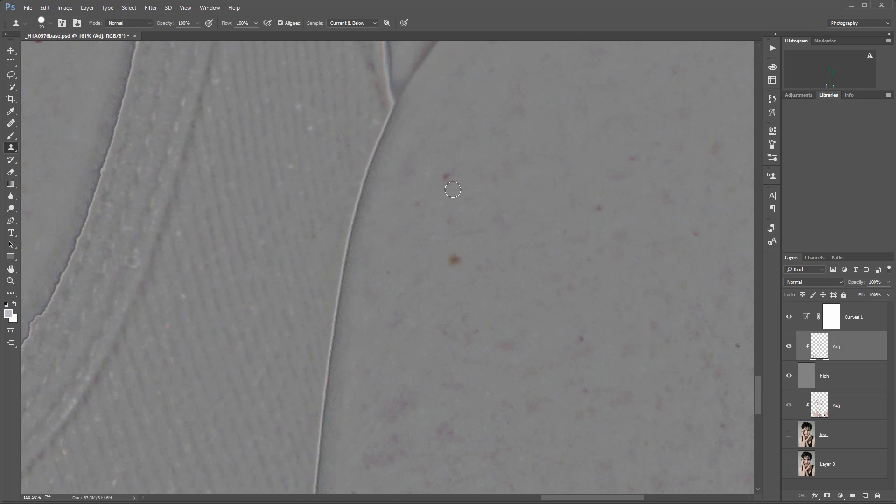
left_click(444, 177)
left_click(419, 208)
left_click(460, 258)
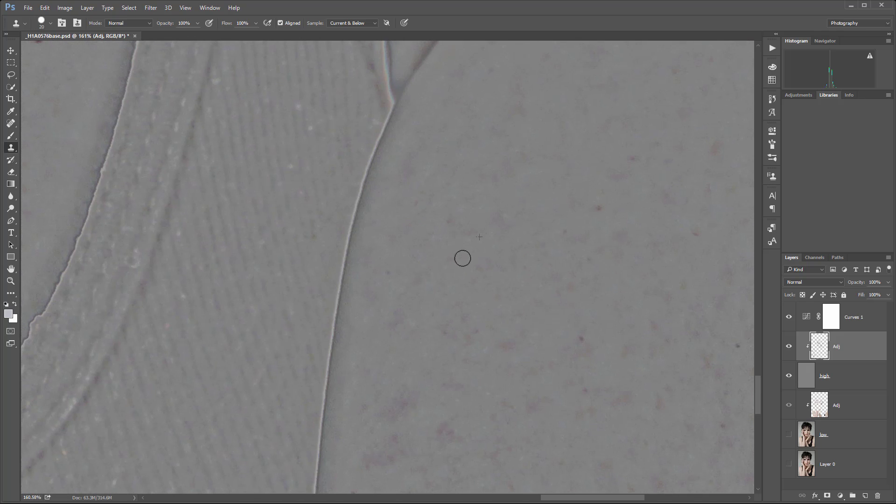
left_click(593, 174, "alt")
left_click(598, 208)
left_click(564, 231)
Clone clean skin over the purplish patches and the red spots on the arm next to the tank top's side edge.
left_click_drag(635, 354, 576, 148)
left_click(390, 221)
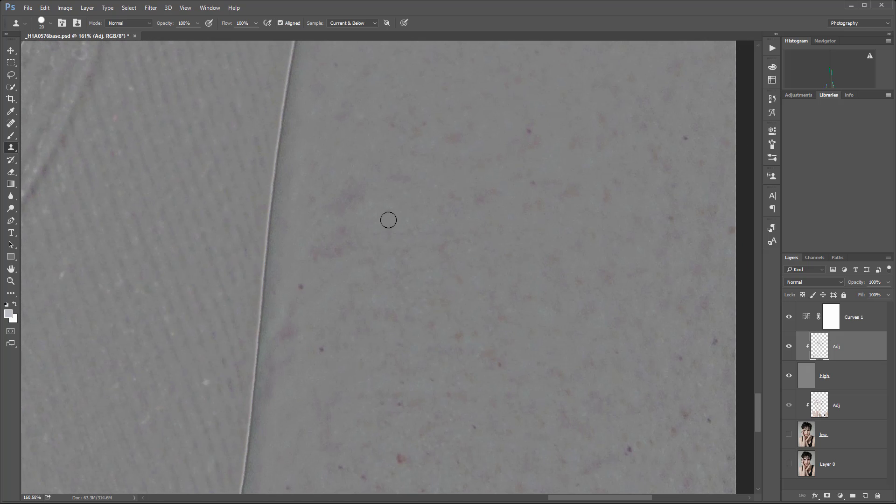
left_click(350, 158, "alt")
left_click(362, 201)
left_click_drag(342, 235, 314, 254)
left_click(363, 312, "alt")
left_click(301, 290)
left_click(282, 338)
left_click_drag(441, 338, 461, 188)
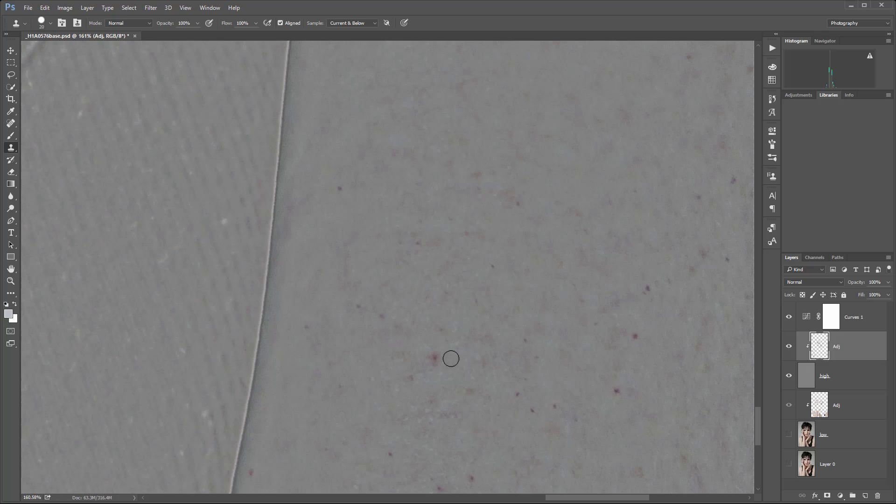
Clone out the dark red and purple specks across the lower arm near the image's bottom-right corner.
left_click(433, 360)
left_click_drag(589, 300, 516, 232)
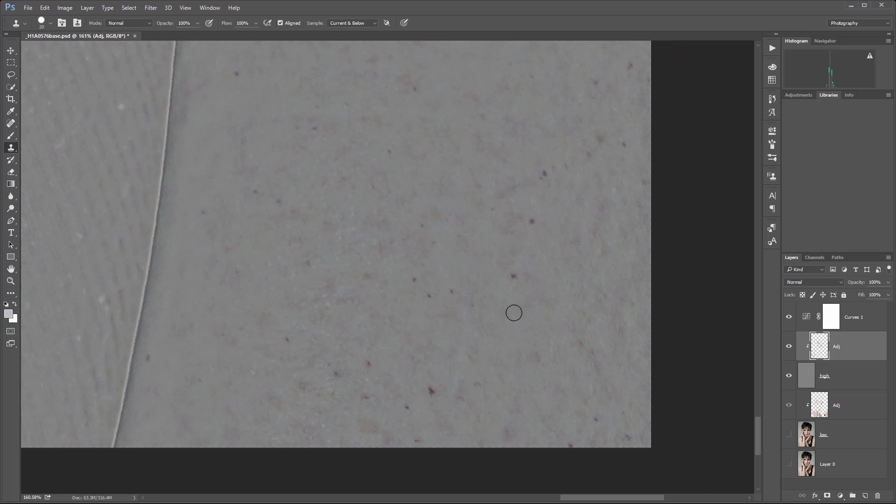
left_click(542, 173)
left_click(588, 154)
left_click(601, 138)
left_click(431, 390)
left_click(369, 363)
left_click(336, 373)
left_click(407, 408)
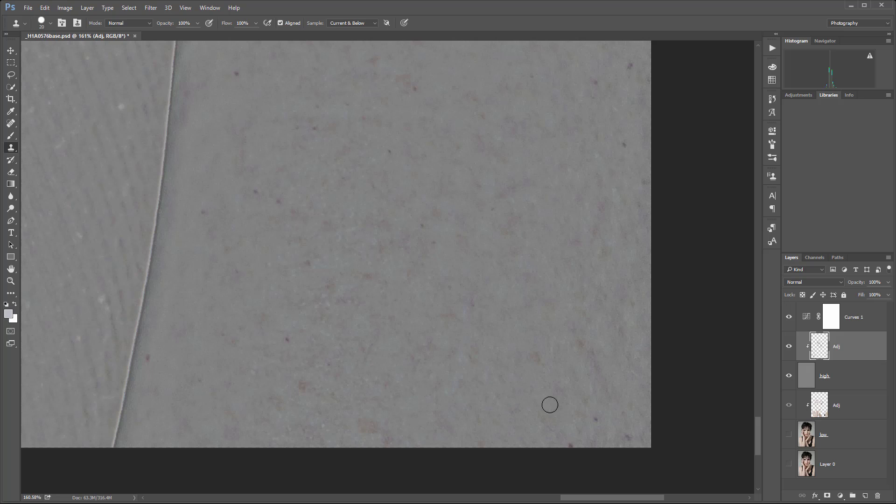
Clone over the remaining red and dark specks farther up the arm on the image's right side.
left_click_drag(448, 137, 524, 367)
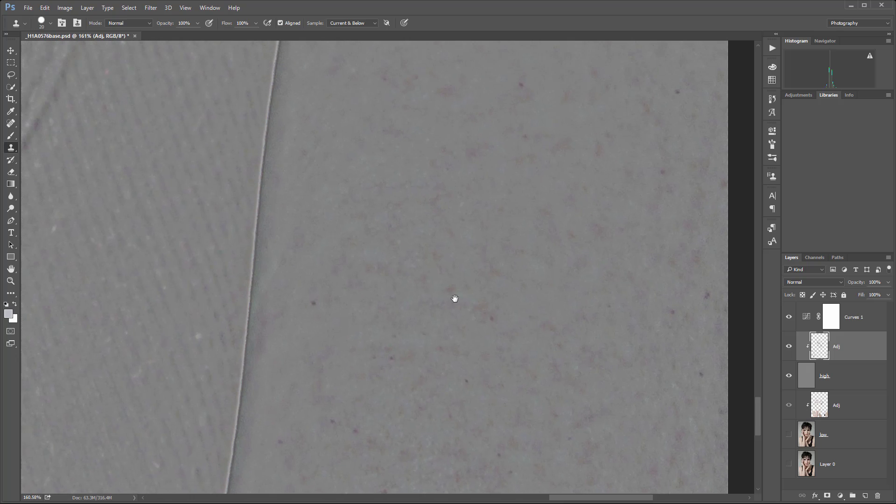
left_click_drag(600, 120, 531, 233)
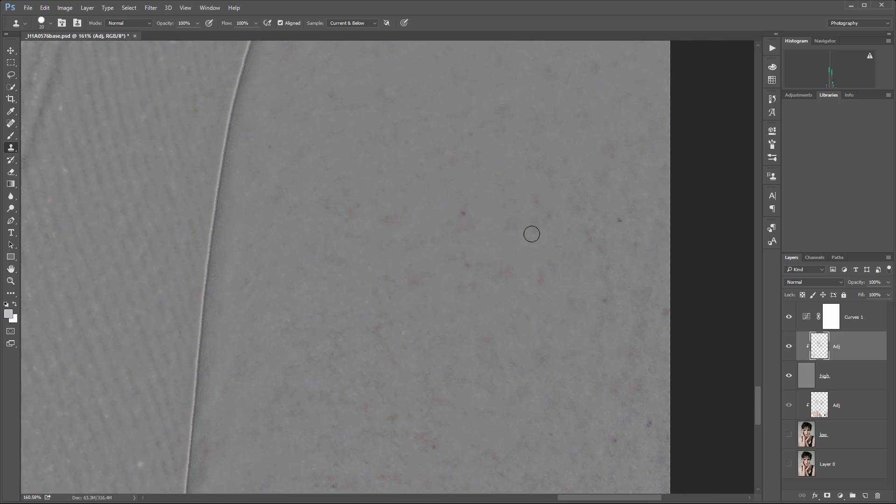
mouse_move(460, 208)
left_mouse_down()
mouse_move(472, 249)
mouse_move(467, 273)
left_mouse_up()
left_click_drag(562, 378, 547, 174)
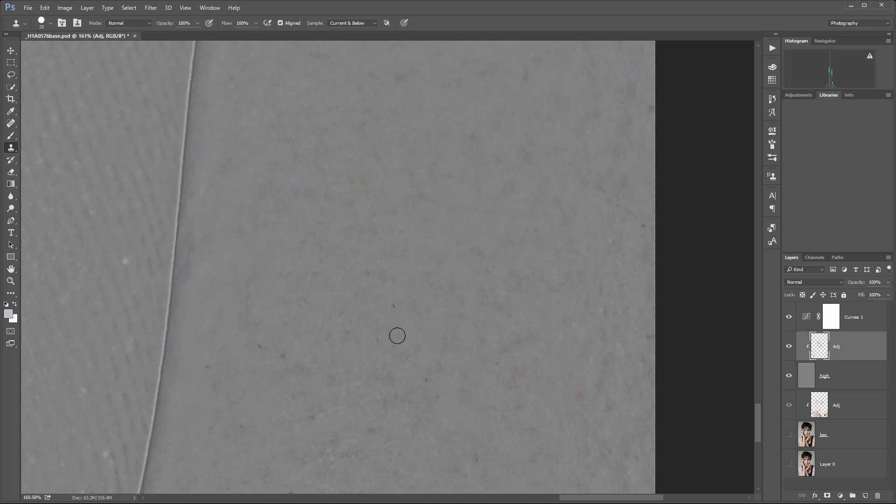
left_click_drag(397, 335, 539, 177)
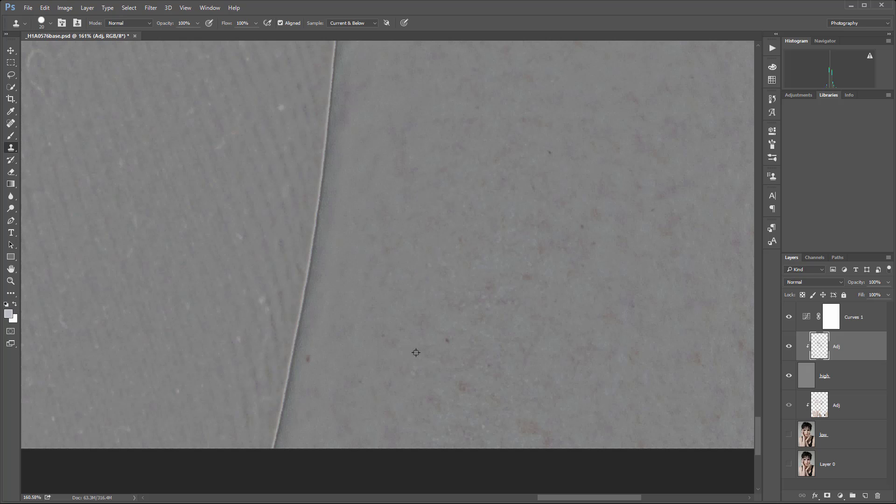
Clone ribbed fabric over the curled lint threads on the tank top below the neckline seam.
scroll(381, 278, "down", 4)
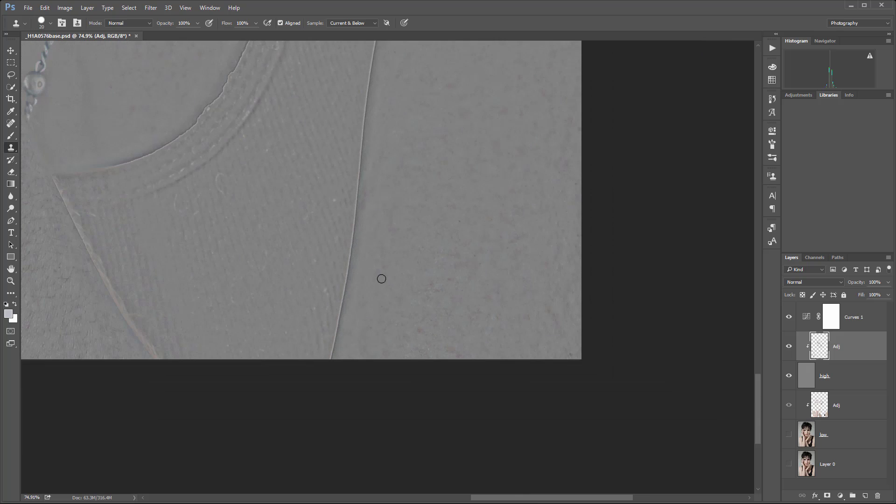
scroll(392, 186, "up", 5)
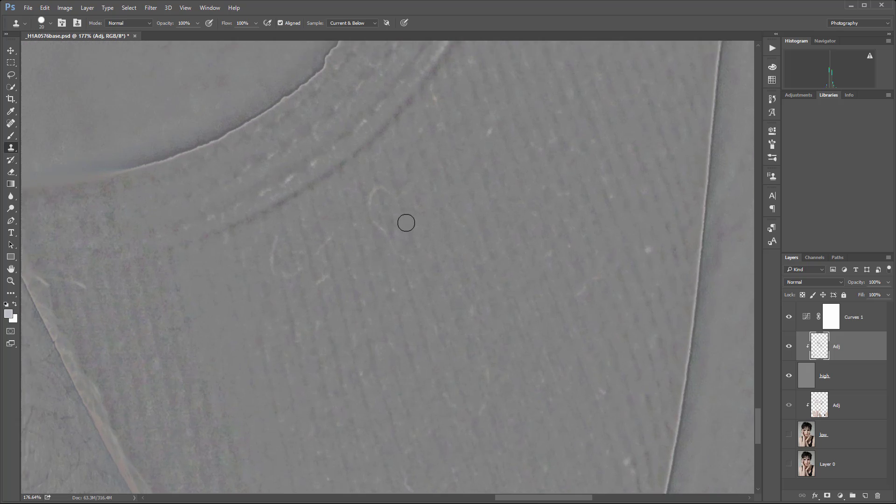
left_click(362, 148)
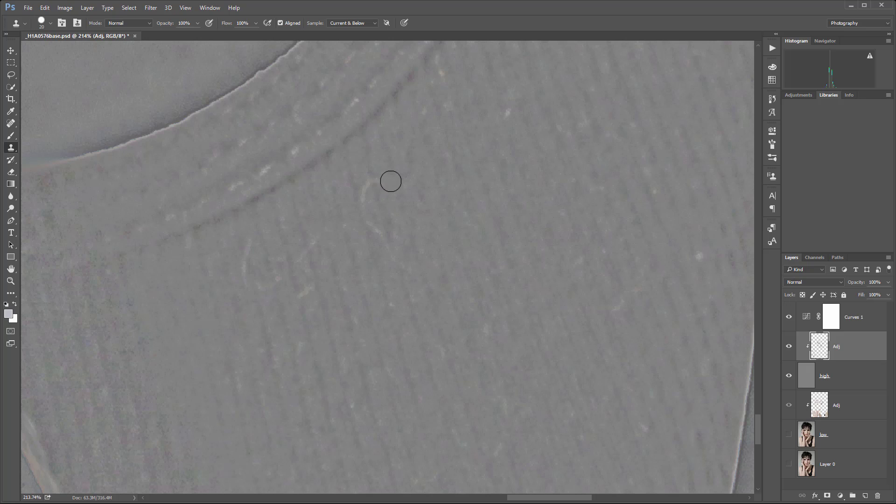
mouse_move(377, 182)
left_mouse_down()
mouse_move(370, 188)
mouse_move(383, 239)
mouse_move(395, 250)
left_mouse_up()
left_click(397, 198, "alt")
mouse_move(246, 244)
left_mouse_down()
mouse_move(278, 287)
mouse_move(310, 246)
left_mouse_up()
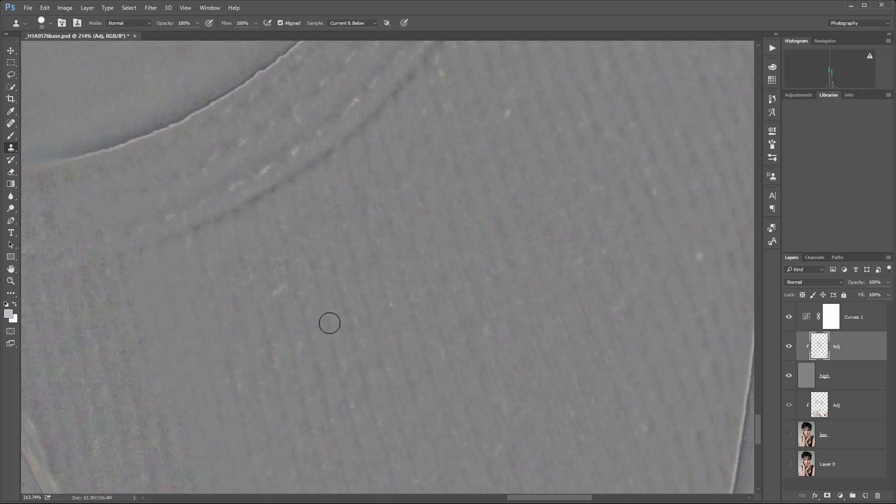
Clone ribbed fabric over the short white lint fleck left on the tank top below the neckline seam.
left_click(288, 315, "alt")
left_click(283, 290)
scroll(565, 242, "down", 8)
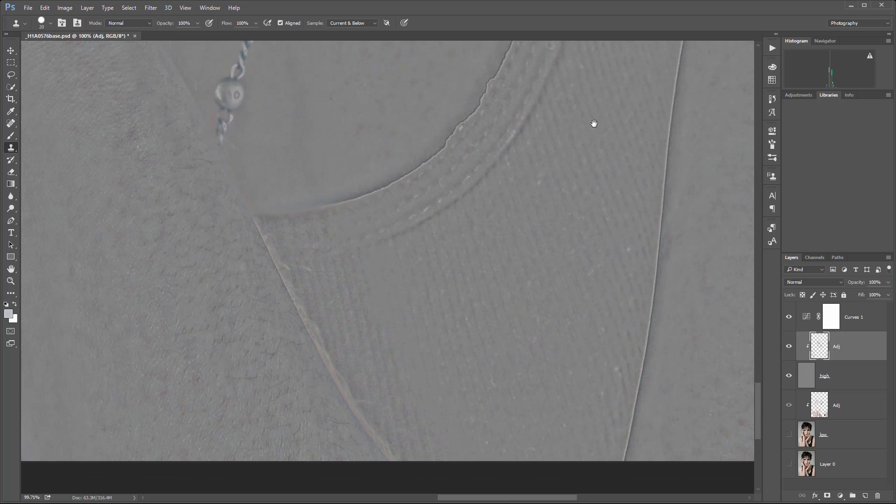
Clone smooth skin over the upper part of the reddish patch in the narrow gap between forearm and hand, undoing the last strokes.
left_click_drag(593, 123, 598, 244)
mouse_move(564, 130)
left_mouse_down()
mouse_move(554, 242)
mouse_move(522, 290)
left_mouse_up()
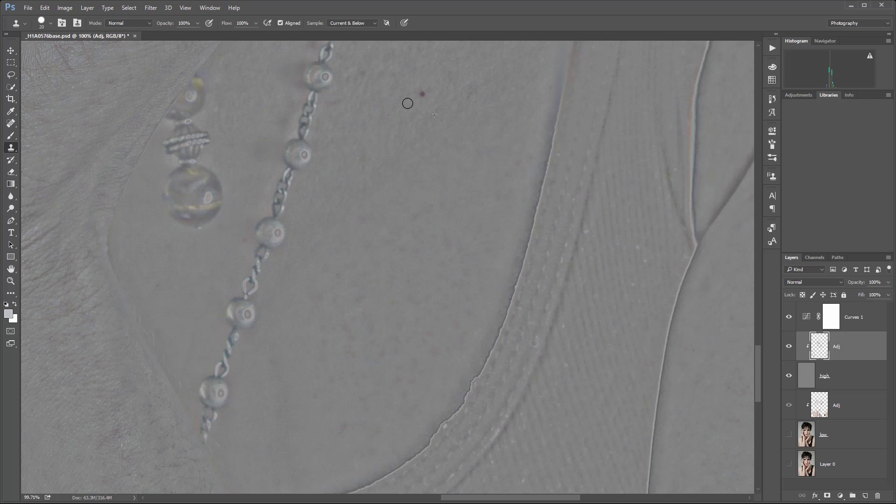
left_click_drag(386, 107, 632, 328)
left_click_drag(346, 178, 449, 214)
left_click_drag(330, 222, 600, 187)
left_click_drag(370, 240, 428, 246)
scroll(429, 247, "up", 2)
left_click(390, 130, "alt")
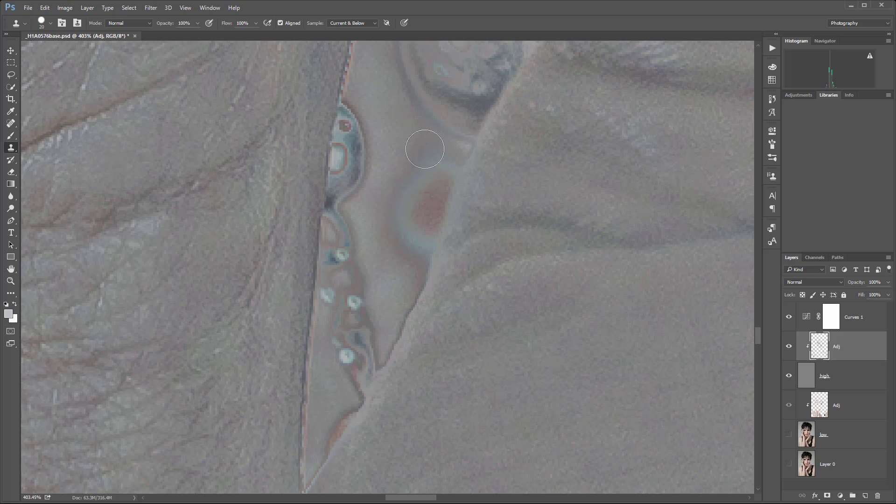
mouse_move(424, 149)
left_mouse_down()
mouse_move(410, 182)
mouse_move(440, 208)
left_mouse_up()
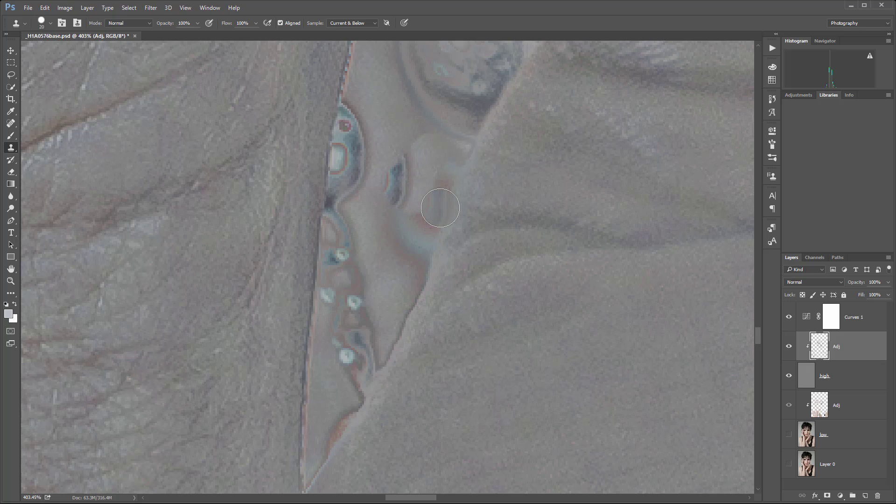
key("ctrl+alt+z")
key("ctrl+alt+z")
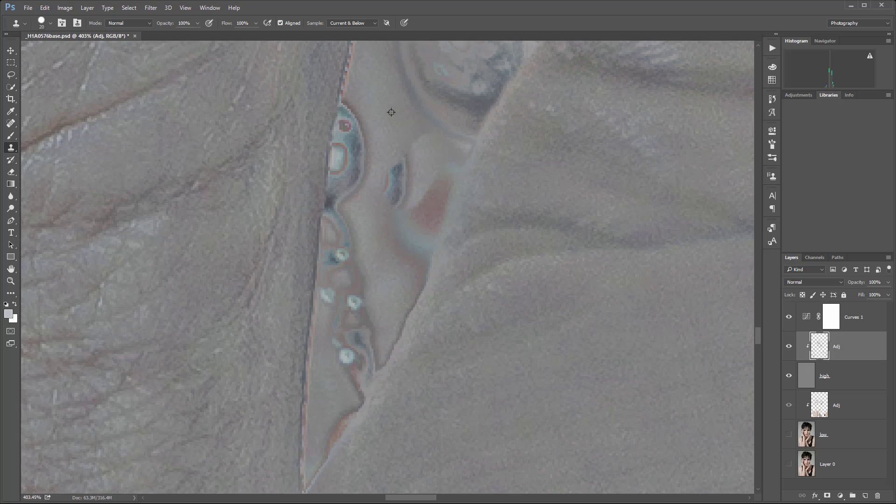
Clone smooth skin over the bluish dark spot above the reddish patch in the gap.
left_click(391, 112, "alt")
mouse_move(407, 160)
left_mouse_down()
mouse_move(395, 194)
mouse_move(382, 192)
left_mouse_up()
left_click(394, 128, "alt")
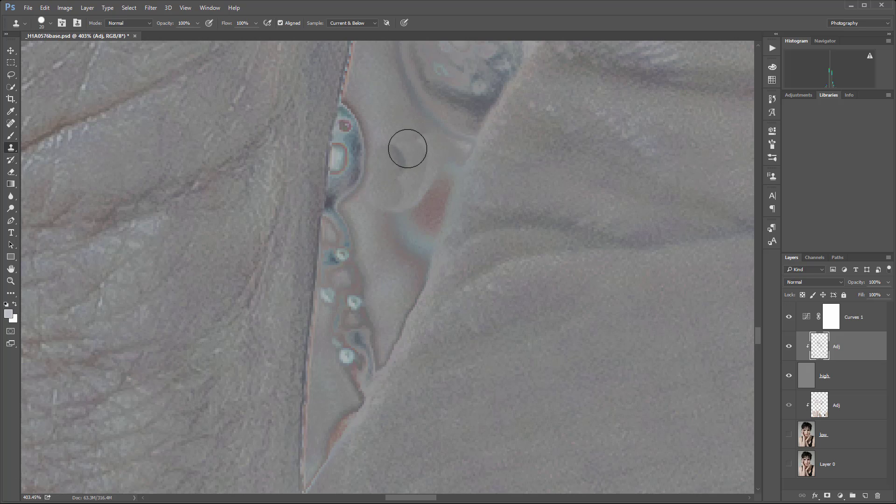
mouse_move(407, 148)
left_mouse_down()
mouse_move(435, 155)
mouse_move(408, 146)
mouse_move(432, 187)
mouse_move(406, 154)
mouse_move(390, 102)
mouse_move(420, 173)
left_mouse_up()
Clone smooth skin over the pale bands beneath the bead at the edge of the hand.
left_click(377, 85, "alt")
left_click(372, 75, "alt")
left_click(392, 99, "alt")
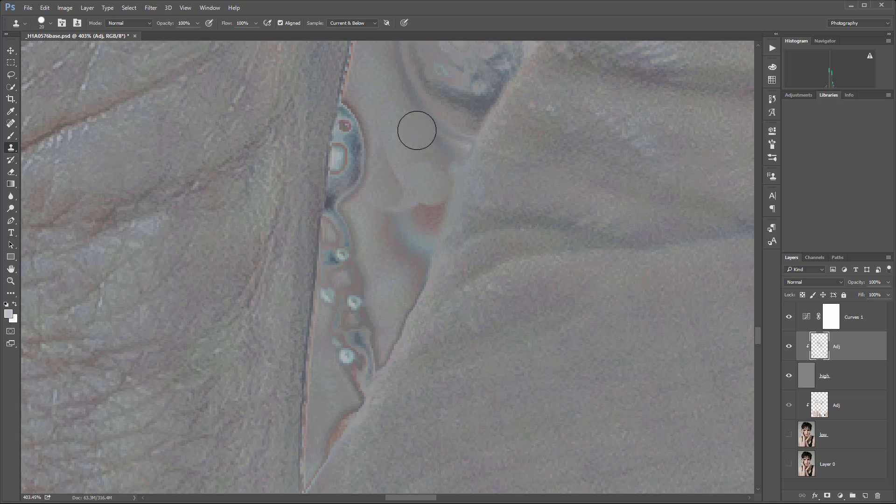
mouse_move(417, 130)
left_mouse_down()
mouse_move(429, 143)
mouse_move(416, 142)
mouse_move(458, 150)
left_mouse_up()
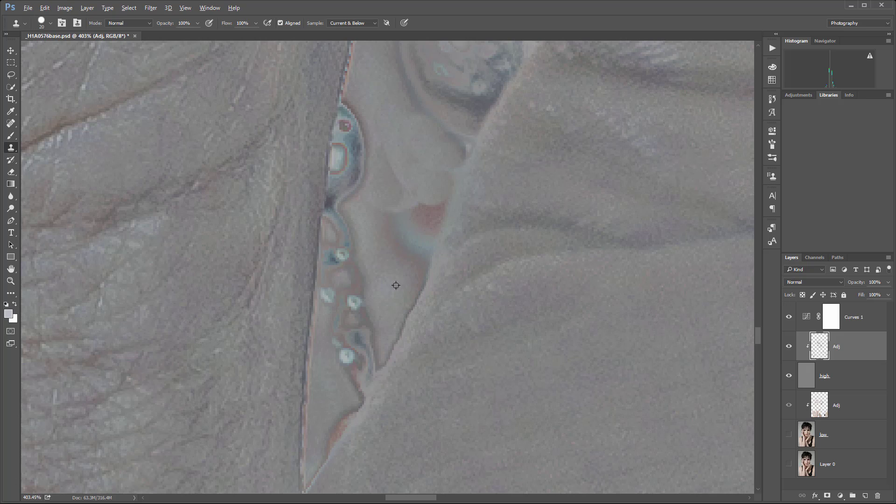
Clone clean skin from lower in the gap over the bluish halo around the bottom of the reddish patch.
left_click(390, 303, "alt")
mouse_move(412, 248)
left_mouse_down()
mouse_move(411, 220)
mouse_move(402, 212)
mouse_move(405, 242)
mouse_move(379, 237)
mouse_move(374, 210)
mouse_move(390, 266)
mouse_move(422, 251)
mouse_move(375, 239)
mouse_move(384, 260)
left_mouse_up()
left_click(388, 289, "alt")
left_click(368, 220, "alt")
left_click(368, 205, "alt")
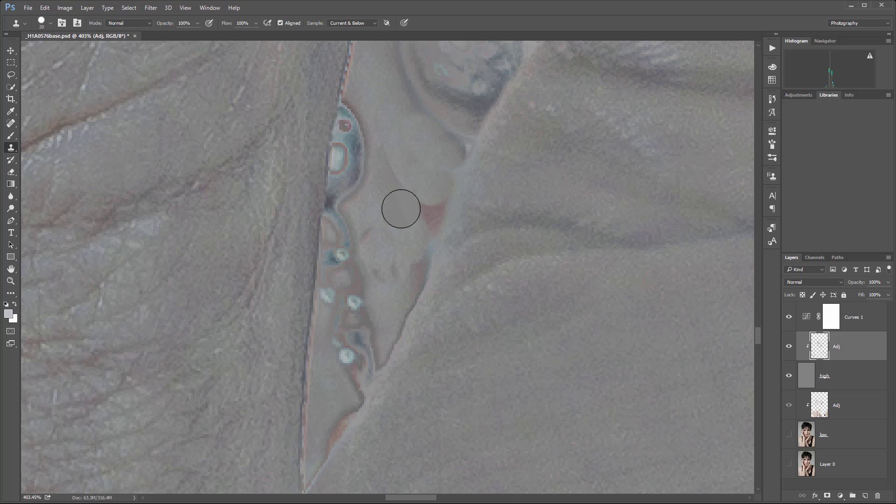
Reduce the brush to 9 px and clone over the reddish fringe where the lower gap meets the hand.
key("bracketleft")
key("bracketleft")
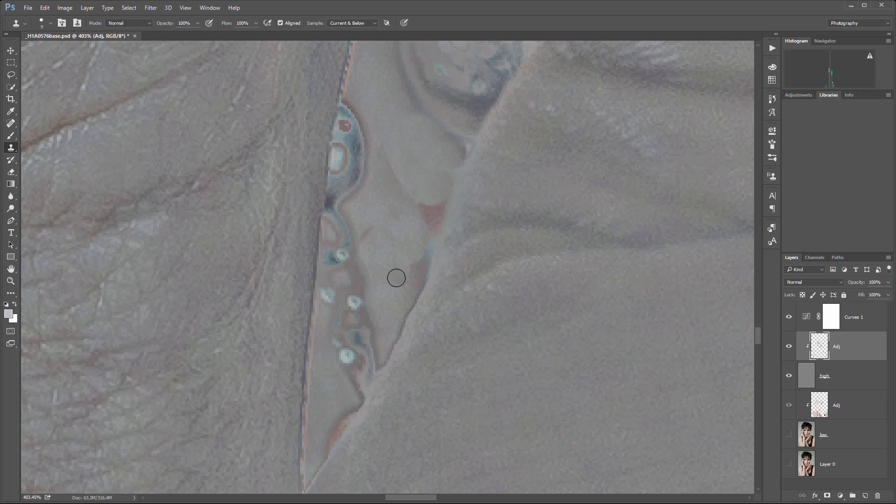
left_click(394, 289, "alt")
left_click(372, 261, "alt")
mouse_move(401, 273)
left_mouse_down()
mouse_move(391, 301)
mouse_move(391, 281)
mouse_move(416, 316)
mouse_move(399, 319)
mouse_move(386, 312)
mouse_move(415, 267)
left_mouse_up()
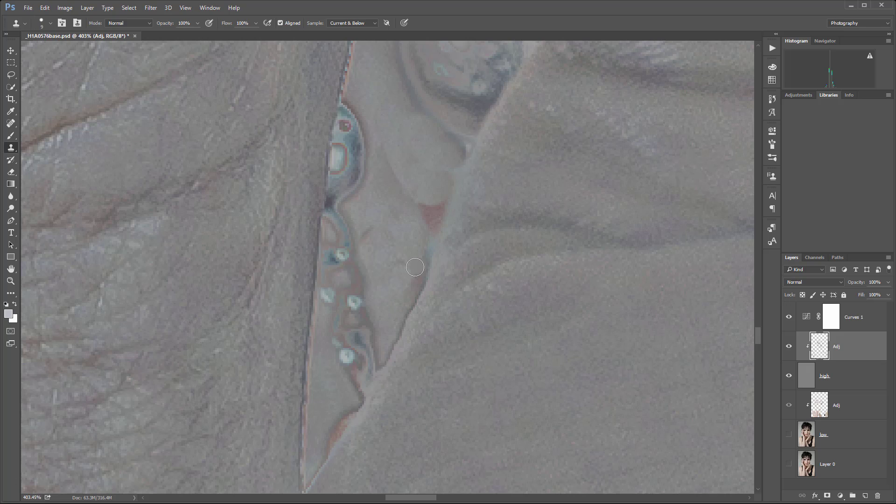
left_click(411, 265)
mouse_move(422, 292)
left_mouse_down()
mouse_move(412, 268)
mouse_move(422, 244)
mouse_move(412, 266)
left_mouse_up()
Clone out the remaining red triangle beside the hand and touch up the gap's edge below it.
mouse_move(433, 233)
left_mouse_down()
mouse_move(418, 262)
mouse_move(426, 213)
mouse_move(439, 218)
mouse_move(417, 211)
mouse_move(435, 212)
mouse_move(411, 224)
mouse_move(412, 241)
mouse_move(367, 232)
mouse_move(413, 235)
left_mouse_up()
left_click(400, 227, "alt")
left_click(397, 234, "alt")
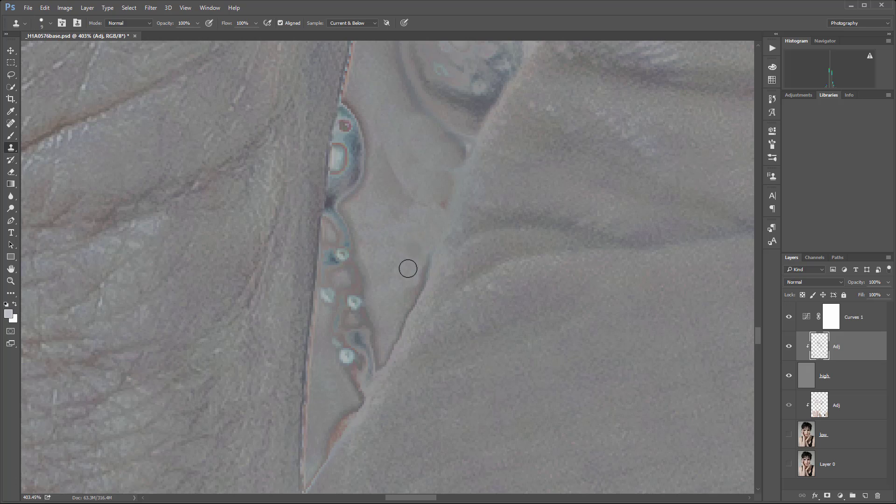
mouse_move(414, 279)
left_mouse_down()
mouse_move(410, 286)
mouse_move(424, 252)
mouse_move(406, 291)
left_mouse_up()
Hide the Curves 1 layer, show the low layer, and set the high layer's blend mode to Linear Light.
scroll(496, 236, "down", 5)
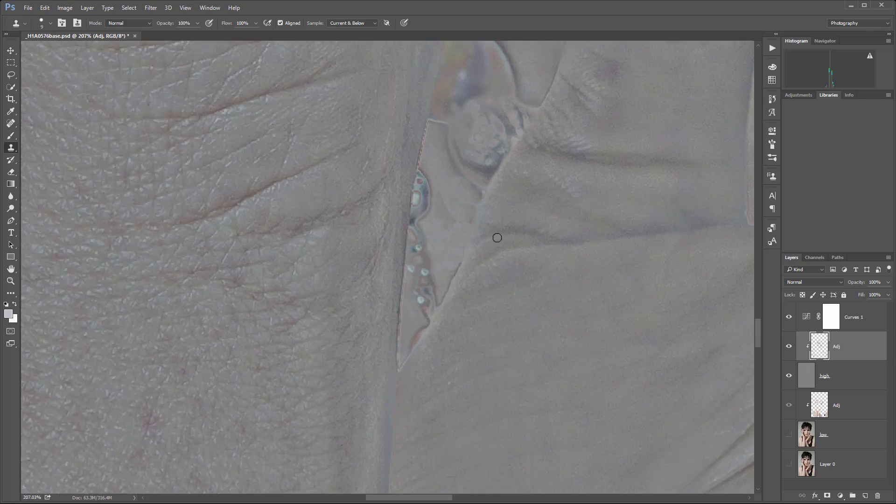
scroll(482, 264, "down", 4)
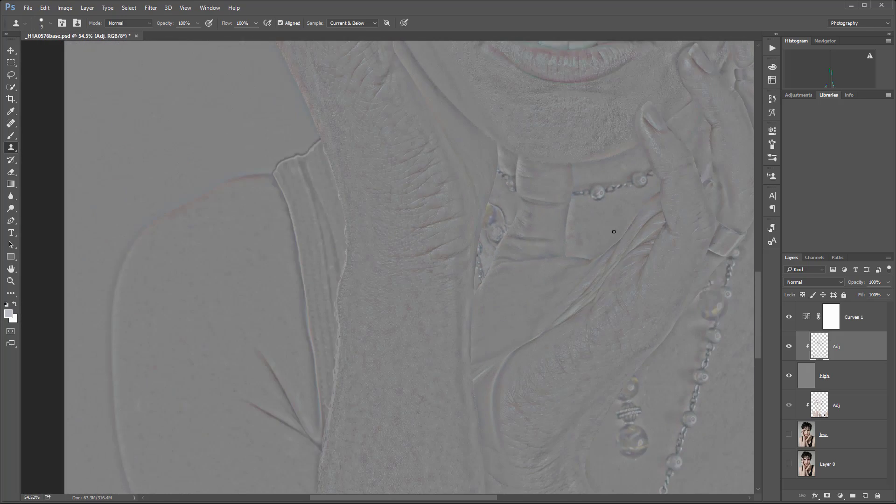
scroll(614, 232, "up", 2)
scroll(616, 259, "down", 6)
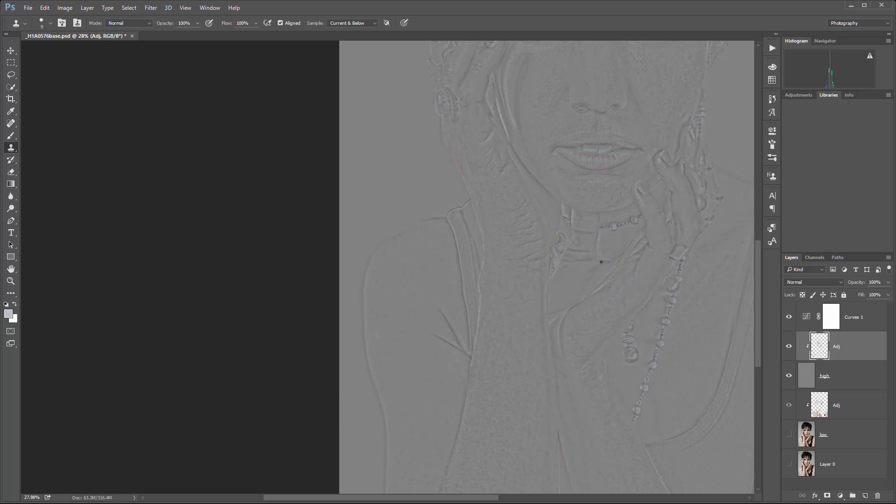
left_click_drag(540, 296, 330, 317)
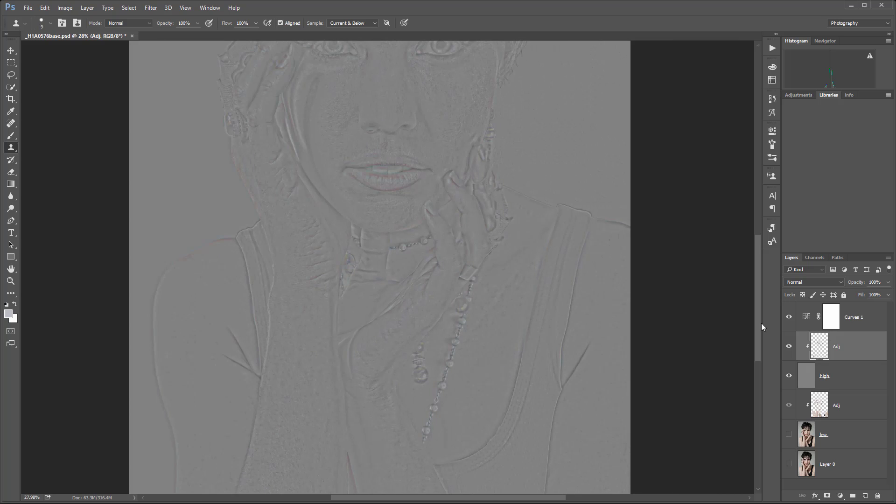
left_click(788, 318)
left_click(843, 372)
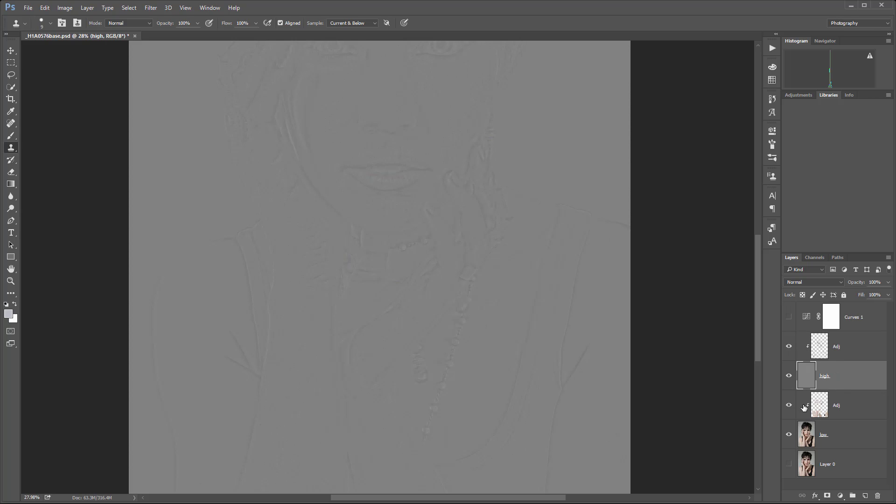
left_click(838, 282)
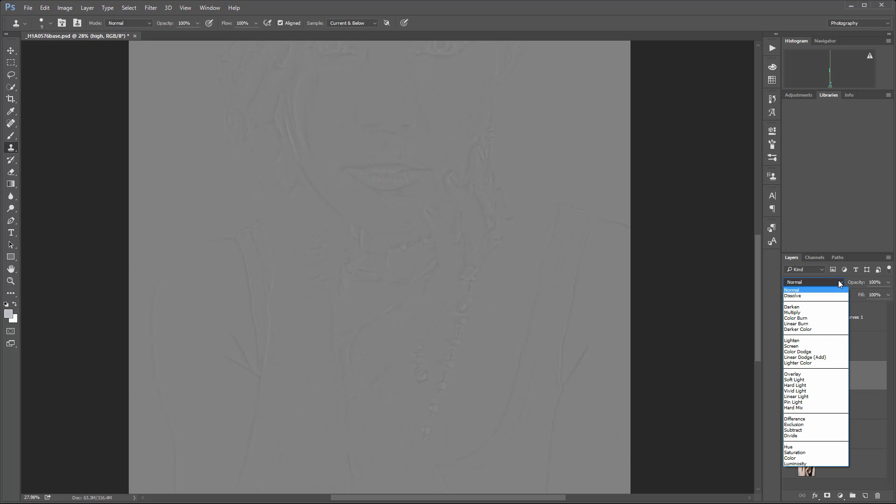
left_click(822, 397)
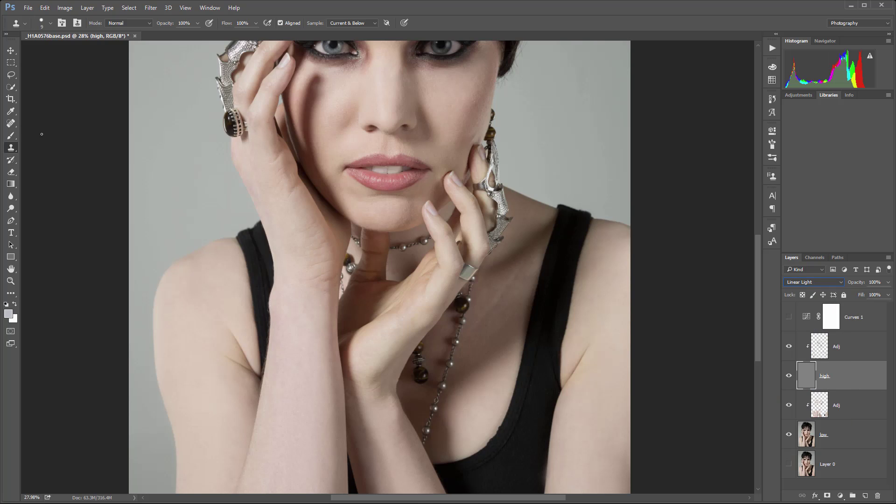
Compare the whole retouched portrait with the original by repeatedly isolating Layer 0 and restoring the other layers.
left_click(11, 51)
scroll(467, 280, "down", 3)
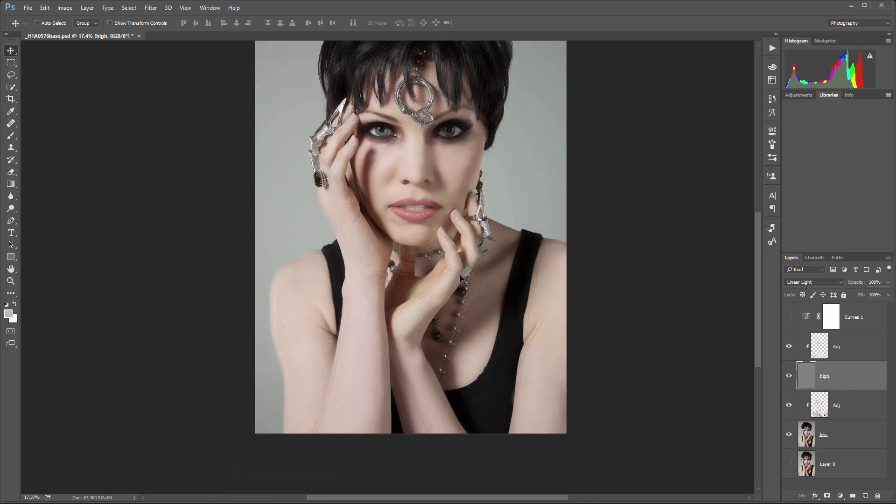
scroll(415, 315, "up", 1)
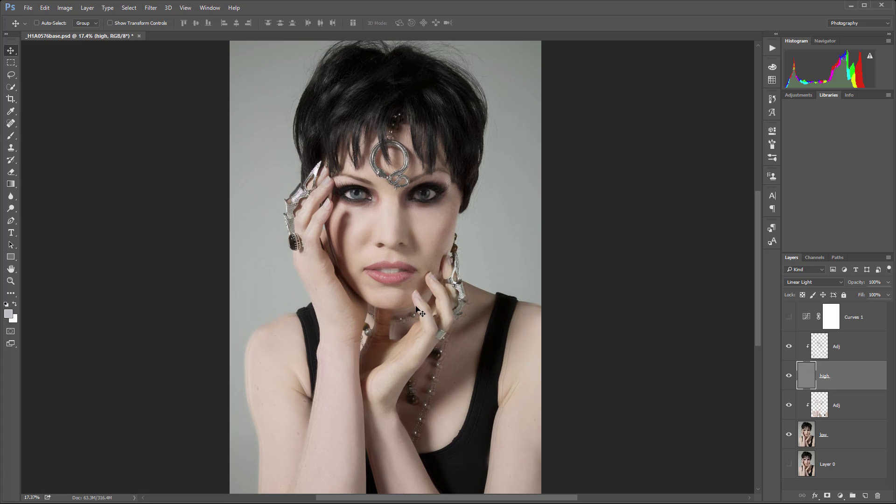
left_click(788, 463, "alt")
left_click(788, 464, "alt")
left_click(788, 464, "alt")
left_click(787, 464, "alt")
left_click(788, 464, "alt")
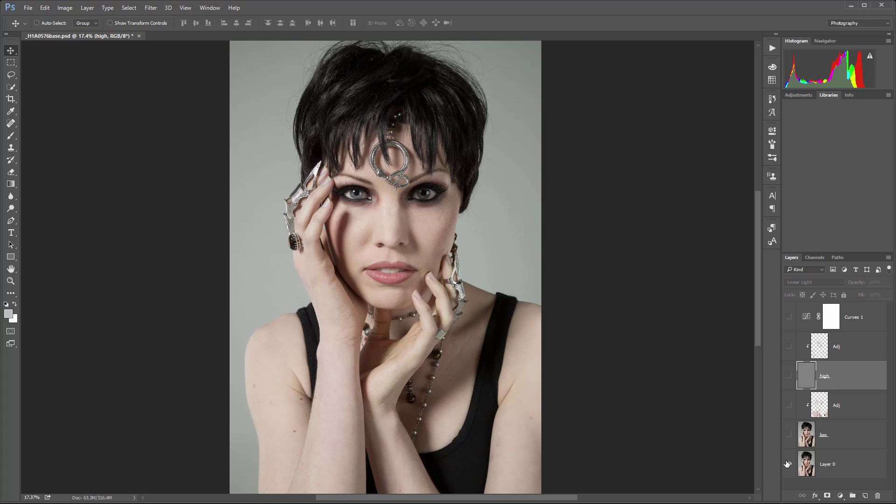
left_click(788, 463, "alt")
left_click(787, 463, "alt")
left_click(788, 463, "alt")
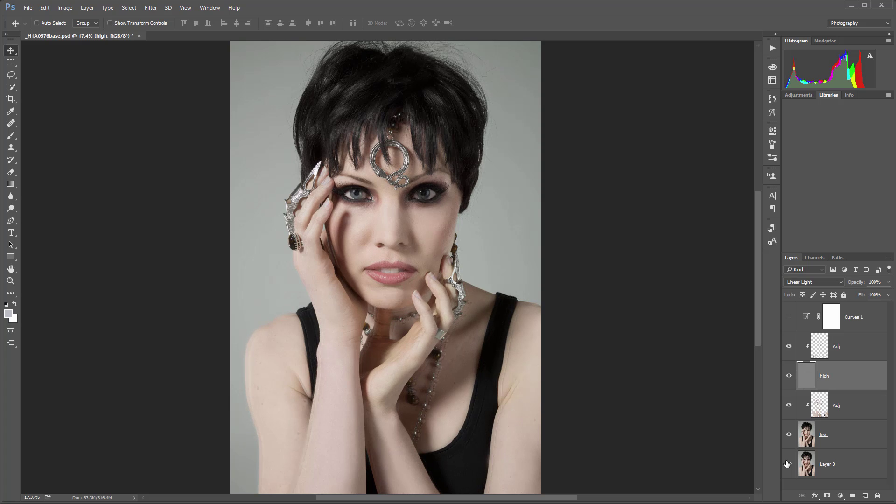
left_click(788, 463, "alt")
left_click(788, 464, "alt")
left_click(787, 463, "alt")
left_click(788, 463, "alt")
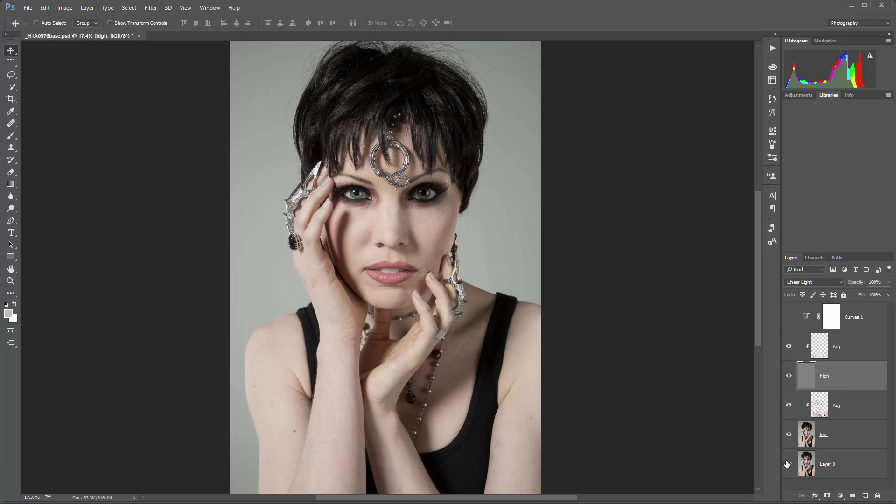
left_click(787, 463, "alt")
left_click(788, 463, "alt")
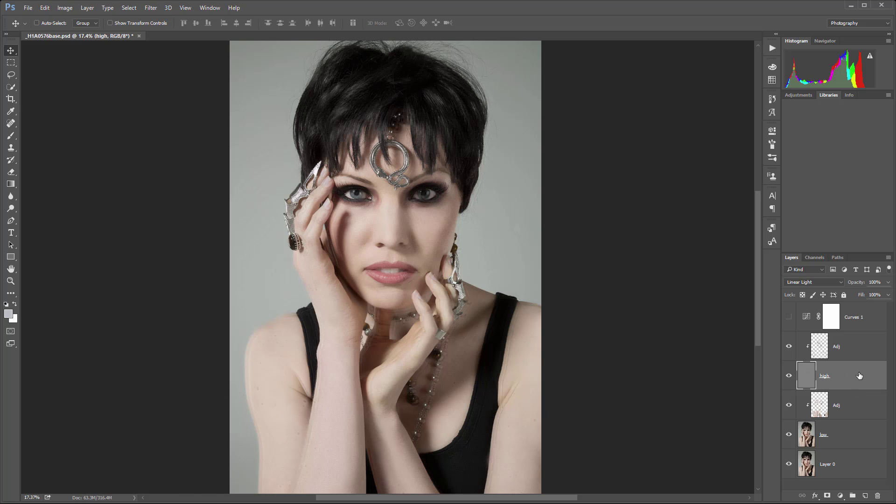
Toggle only Layer 0's visibility beneath the retouch layers and leave it hidden.
left_click(788, 463)
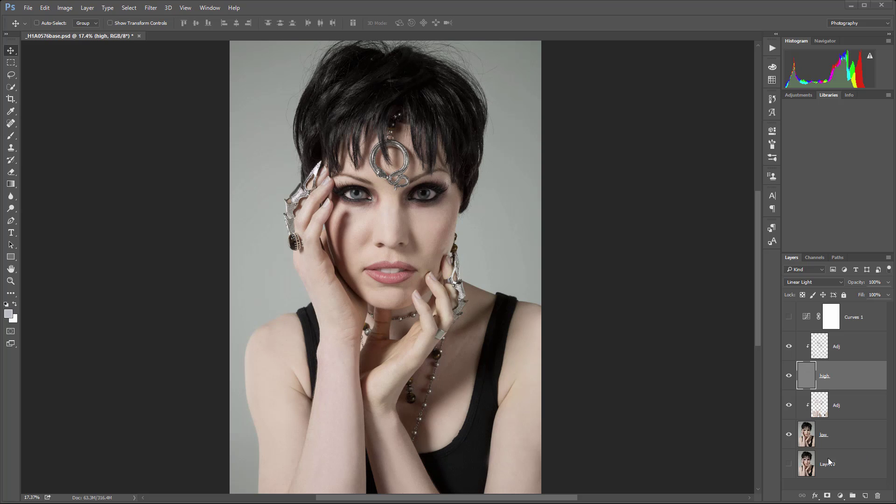
left_click(789, 464)
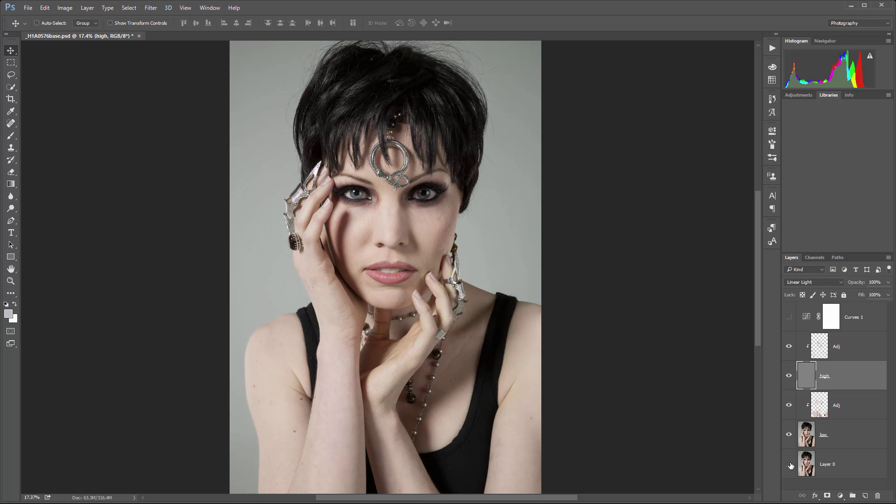
left_click(789, 464)
left_click(789, 465)
left_click(789, 464)
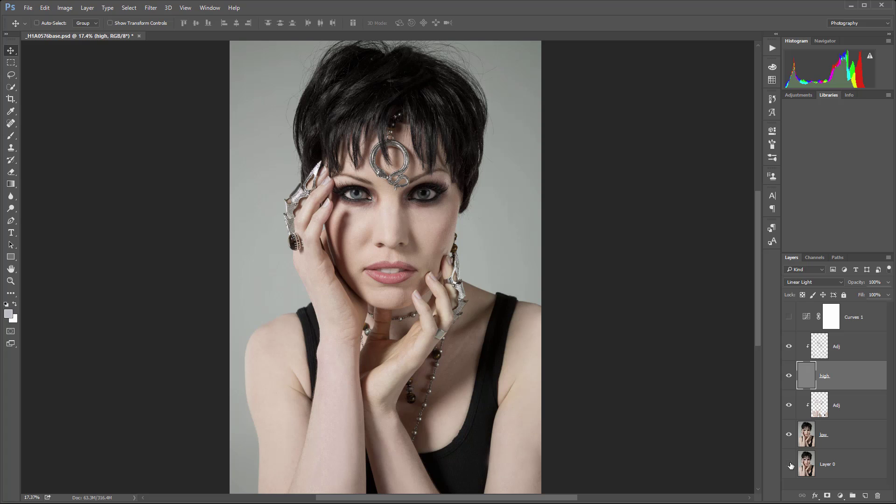
left_click(789, 464)
left_click(788, 464)
Hide the high layer and select the Adj layer clipped to the low layer for work on the chest.
scroll(463, 354, "up", 6)
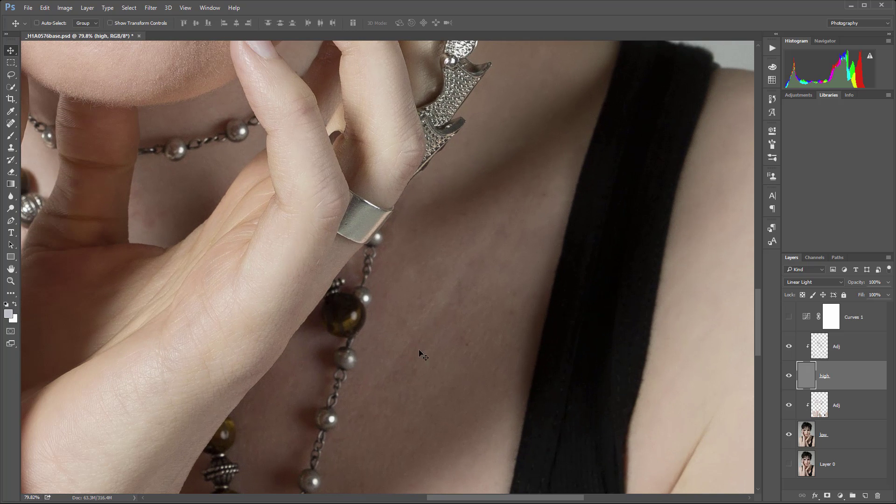
scroll(469, 306, "up", 1)
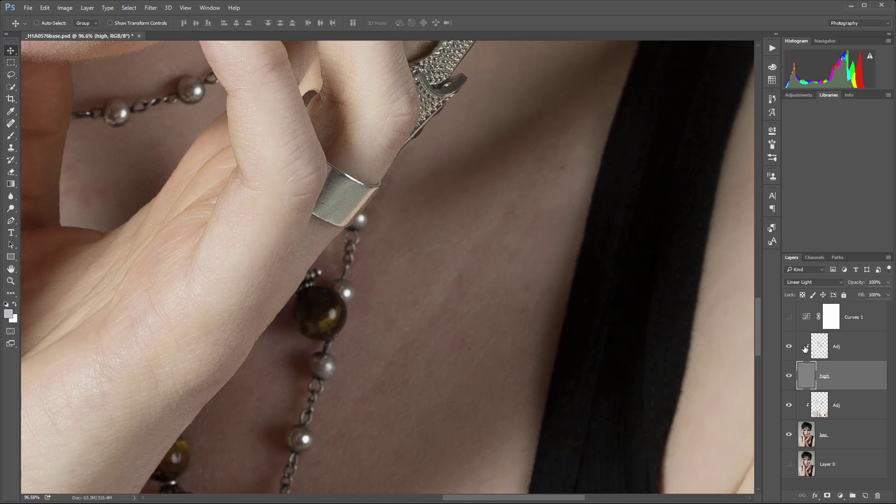
left_click(789, 376)
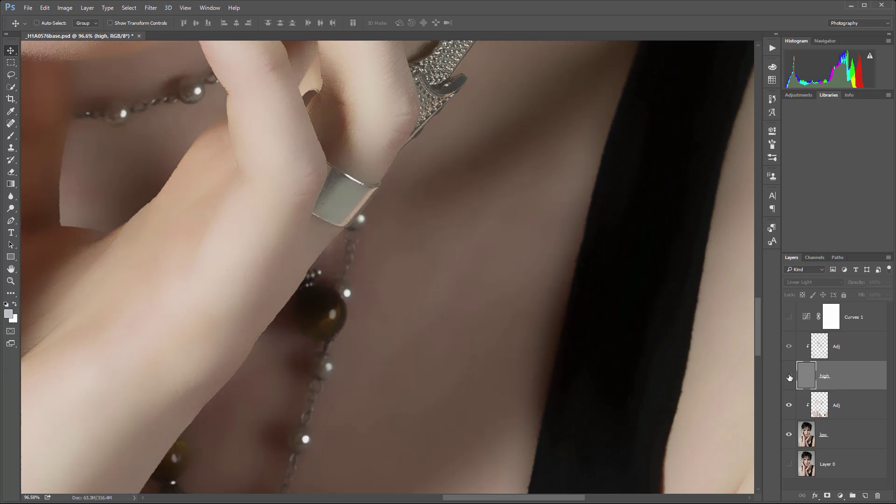
left_click(824, 408)
Switch to the Mixer Brush, reduce its size to 90 px, and load it with skin tone from the chest beside the ring.
left_click(18, 140)
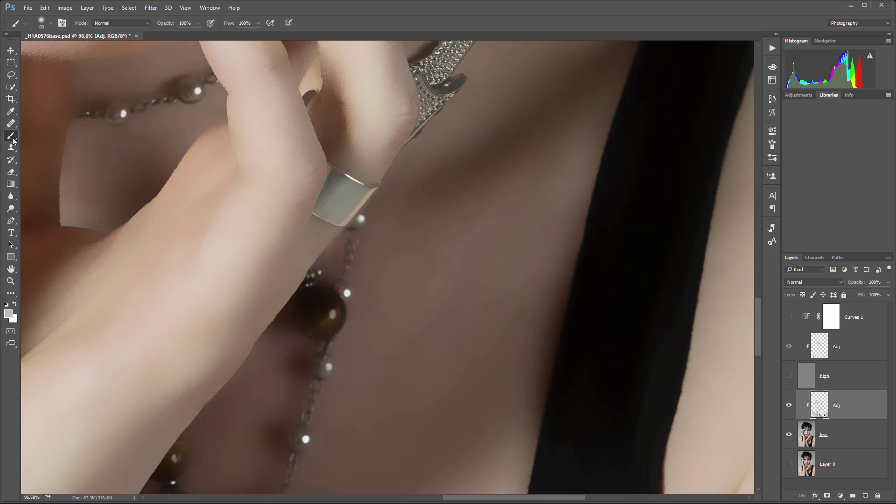
right_click(13, 141)
left_click(47, 162)
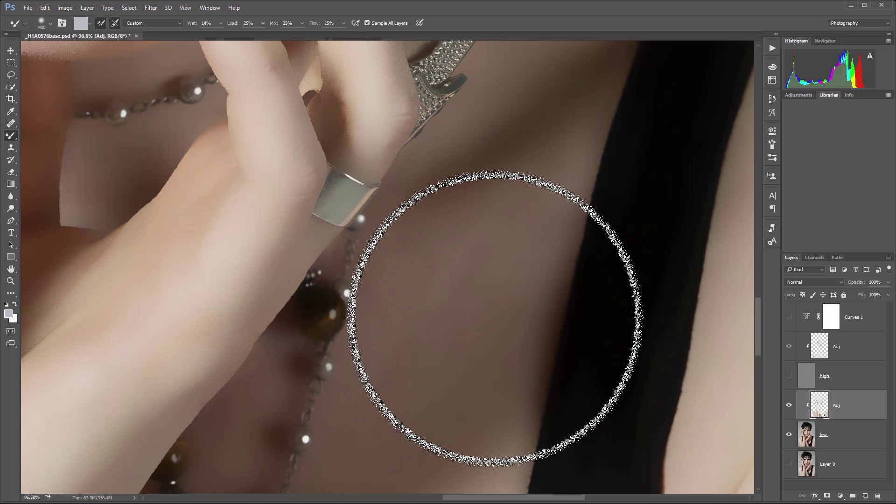
key("bracketleft")
key("bracketleft")
key("bracketleft")
key("bracketleft")
key("bracketleft")
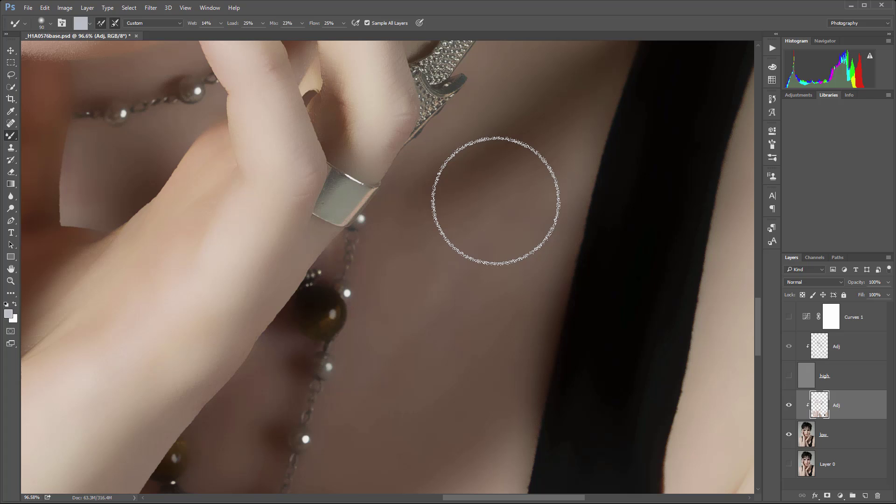
key("bracketleft")
key("bracketleft")
key("bracketleft")
key("bracketleft")
left_click(450, 220, "alt")
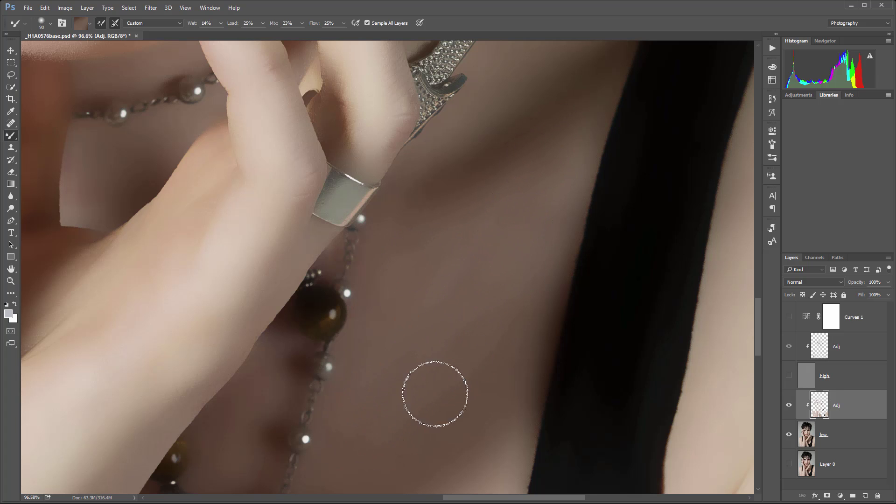
Reload the Mixer Brush with chest skin tone and blend the skin between the beaded necklace and the black strap.
scroll(476, 346, "down", 3)
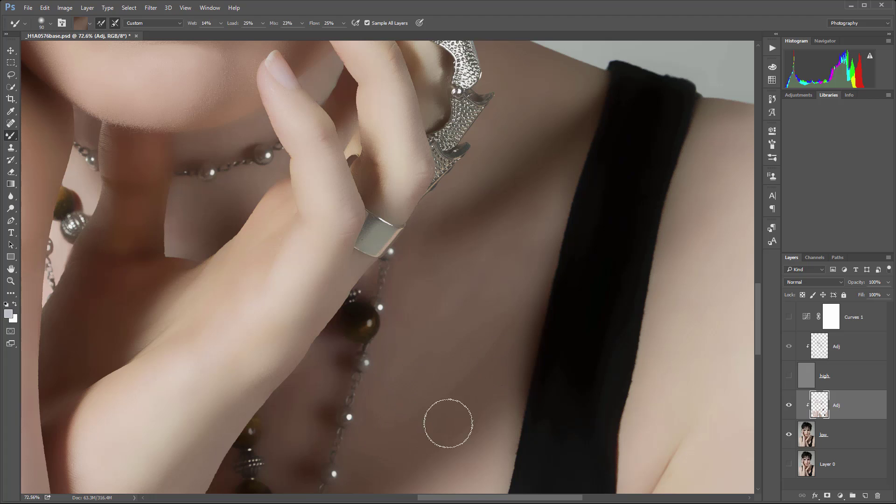
left_click(451, 377, "alt")
mouse_move(434, 305)
left_mouse_down()
mouse_move(398, 310)
mouse_move(398, 419)
left_mouse_up()
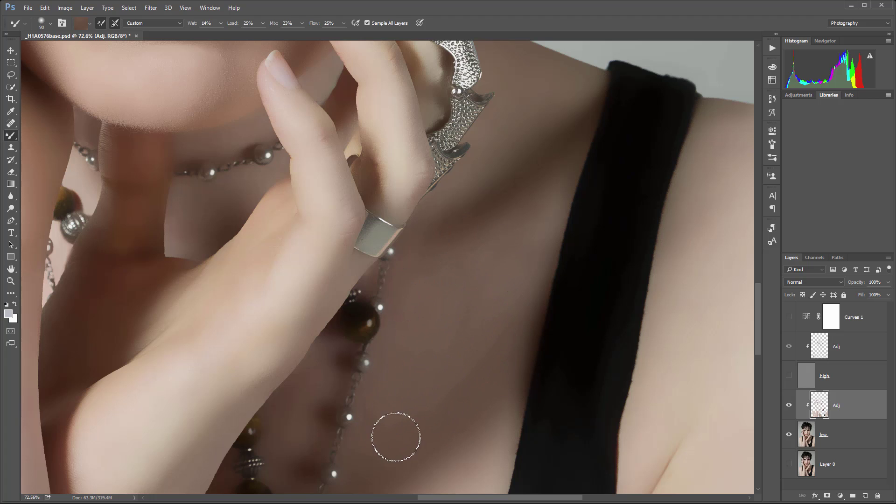
Isolate the high-frequency texture by hiding low and showing high, and select high's clipped Adj layer for Clone Stamp work.
left_click(789, 434)
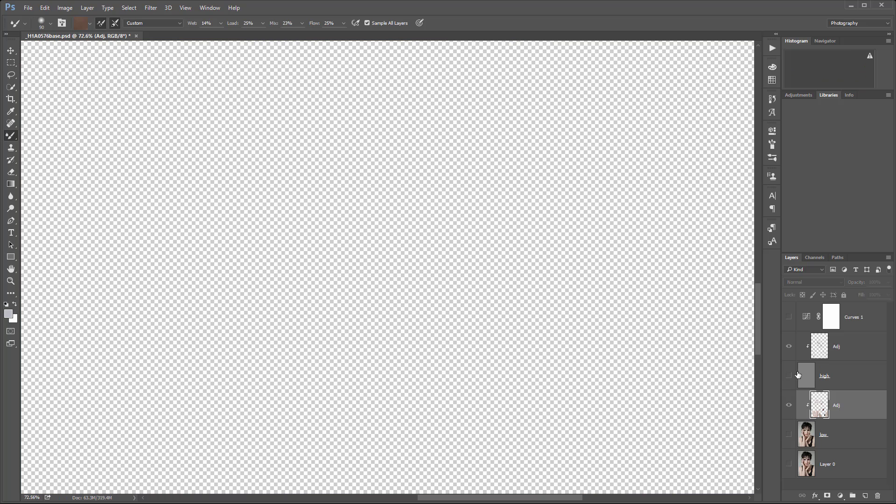
left_click(788, 376)
scroll(482, 312, "up", 5)
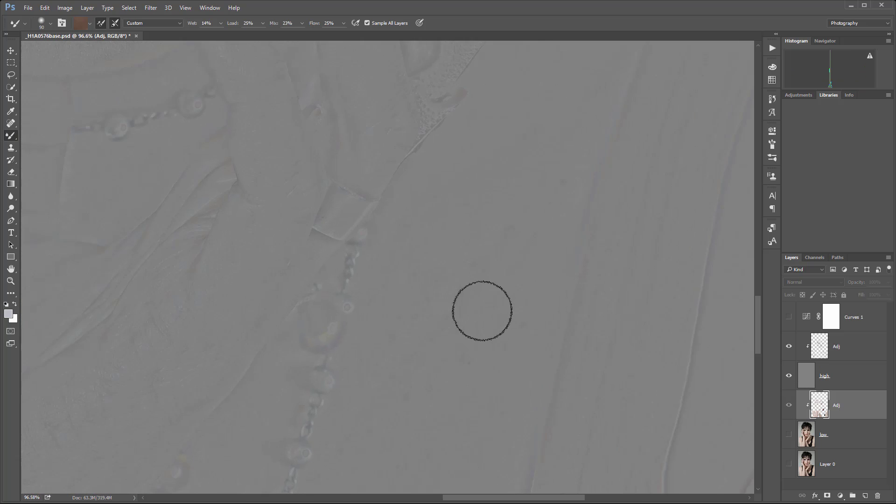
left_click(822, 346)
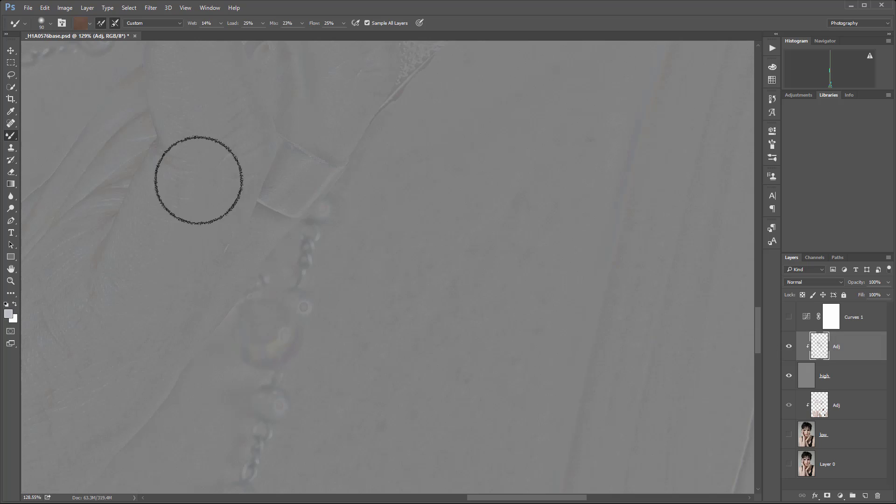
left_click(11, 148)
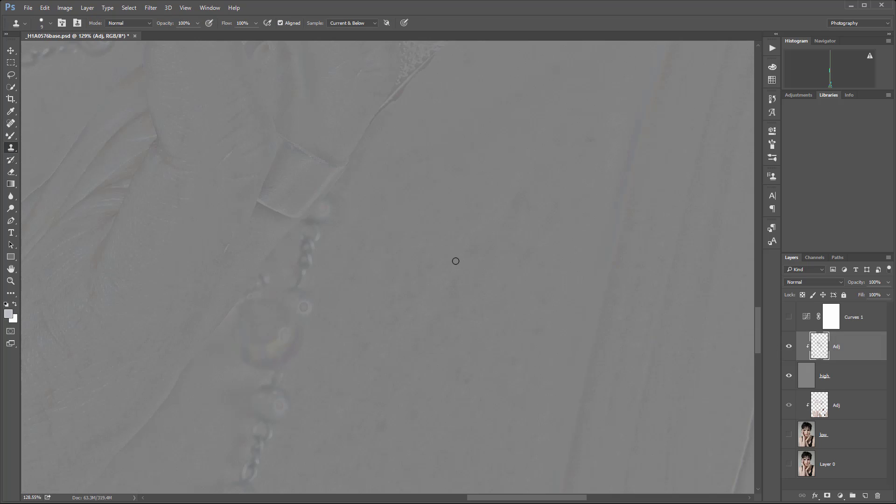
Clone clean texture over the chest flaws beside the necklace with a 35 px brush, and show the low layer again.
key("bracketright")
left_click_drag(457, 338, 546, 151)
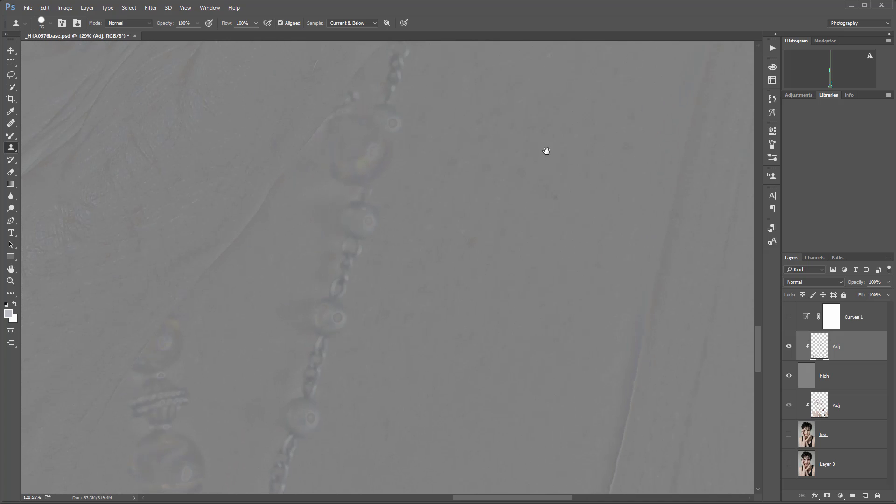
left_click(441, 141, "alt")
left_click(483, 159)
left_click(469, 247)
scroll(460, 285, "down", 2)
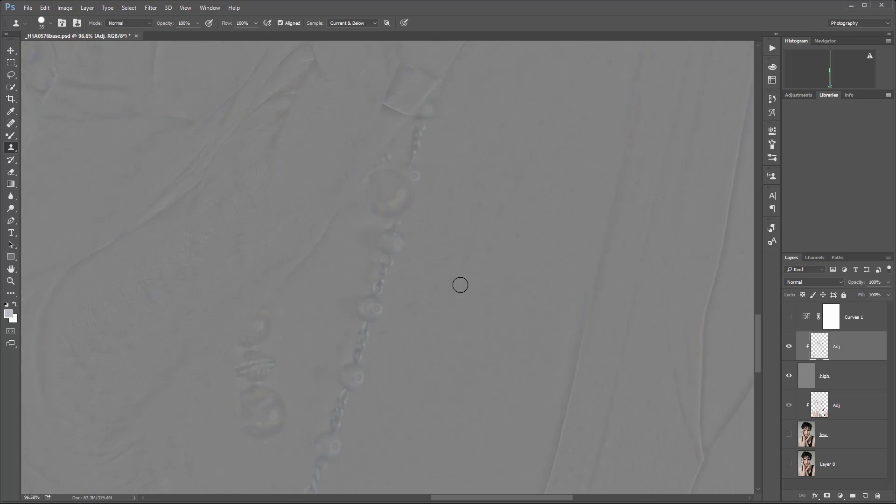
scroll(460, 285, "down", 4)
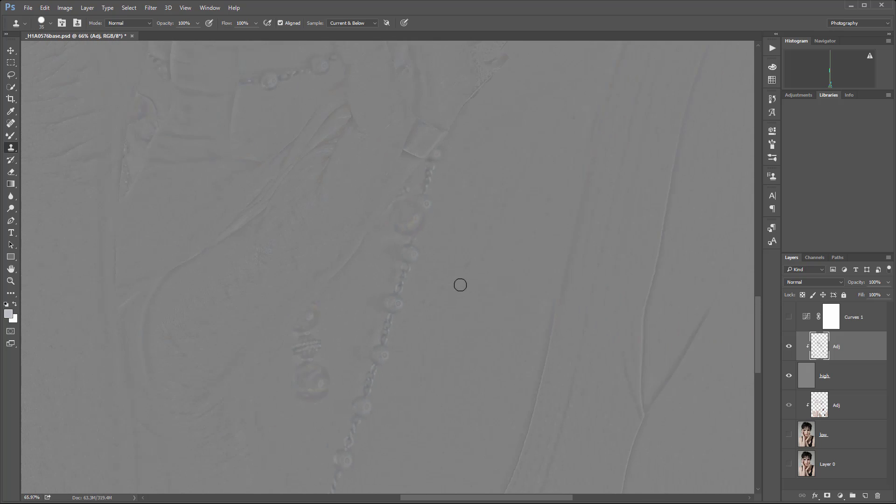
left_click(788, 434)
scroll(492, 286, "down", 2)
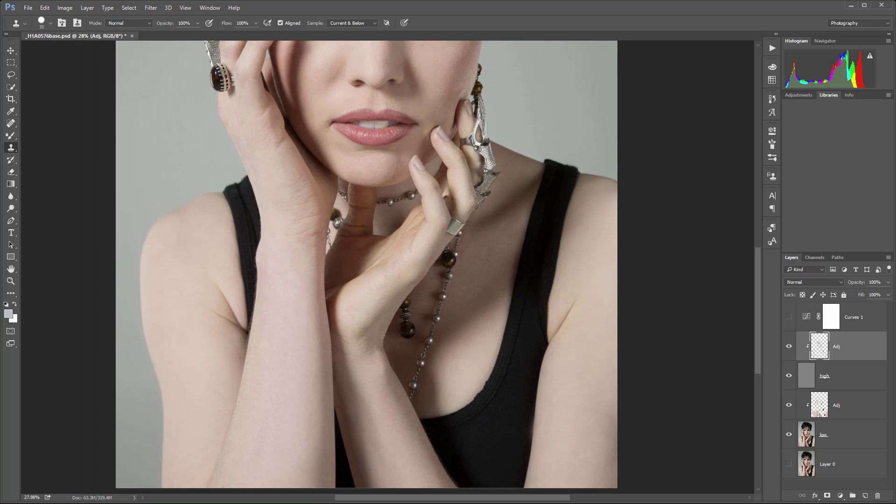
Compare the retouched arms, hands and chest with the original by repeatedly isolating Layer 0 and restoring the other layers.
scroll(440, 275, "up", 1)
left_click(789, 465, "alt")
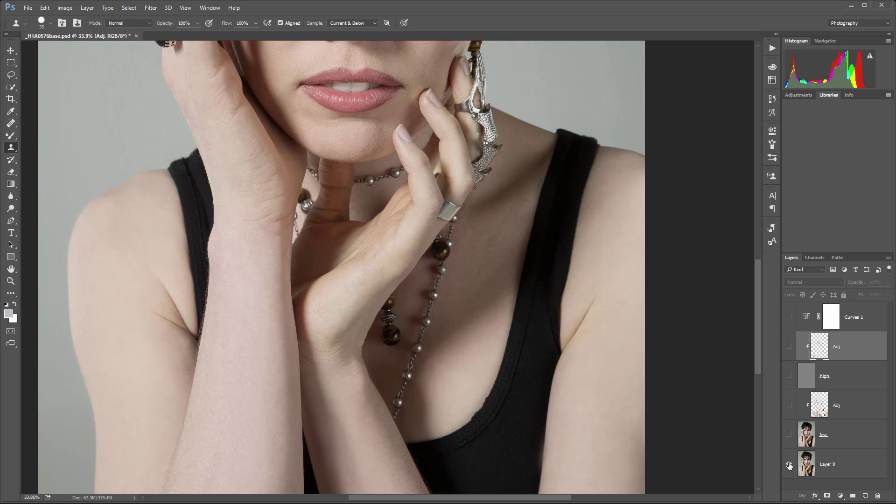
left_click(789, 466, "alt")
left_click(789, 466, "alt")
left_click(789, 466, "alt")
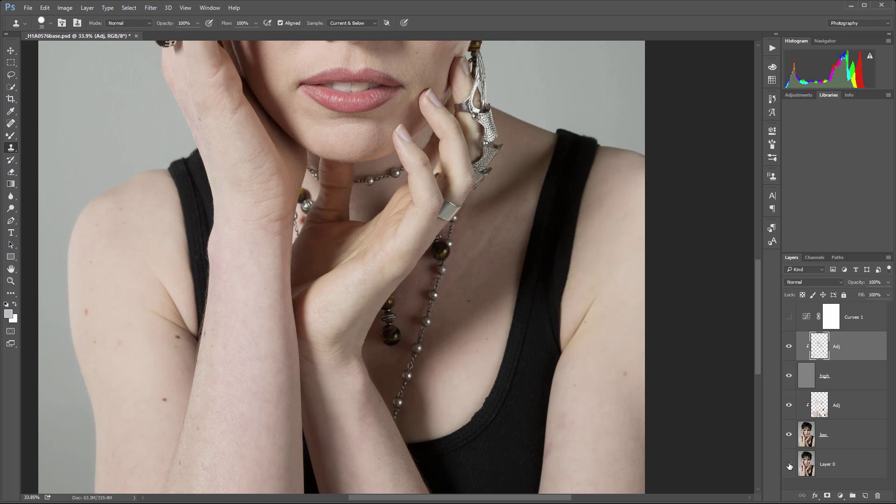
left_click(789, 466, "alt")
left_click(789, 466, "alt")
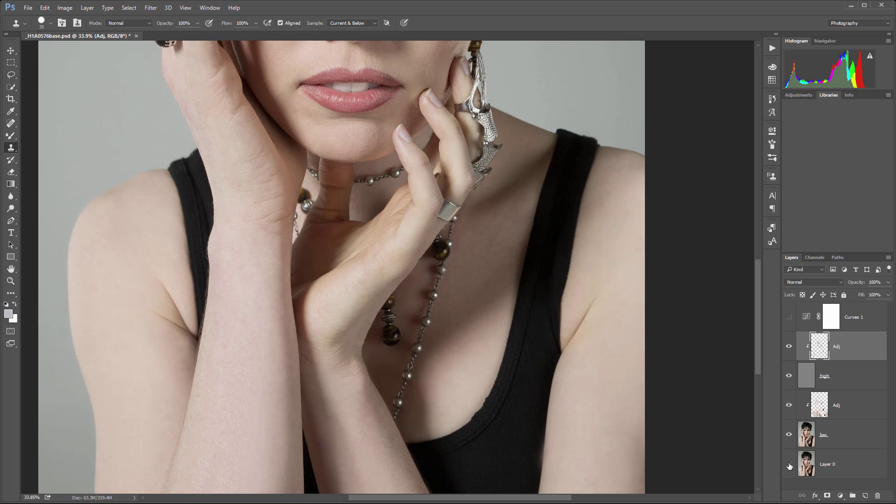
left_click(789, 465, "alt")
left_click(789, 465, "alt")
left_click(788, 466, "alt")
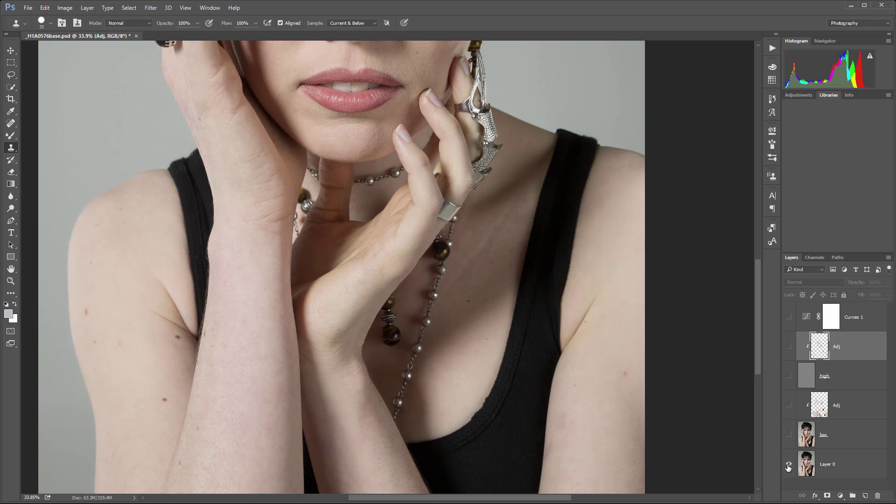
left_click(788, 467, "alt")
left_click(789, 466, "alt")
left_click(788, 467, "alt")
scroll(434, 248, "down", 2)
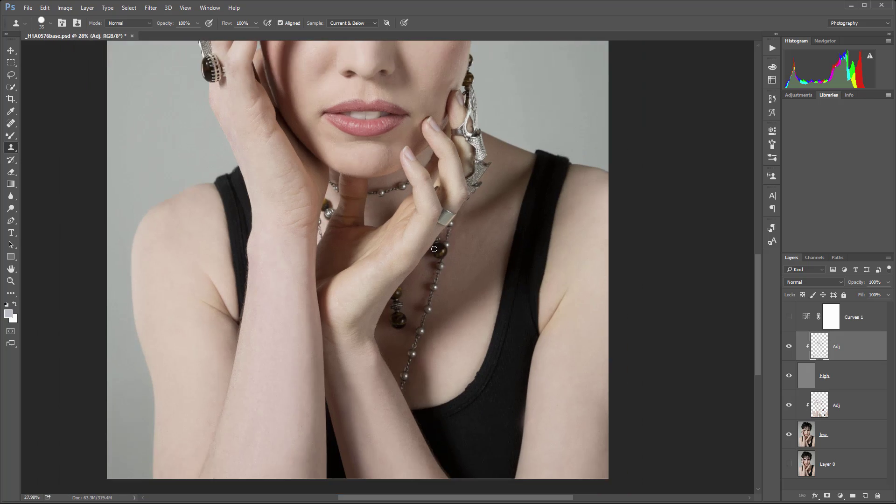
Compare the retouched face with the original up close by repeatedly isolating Layer 0 and restoring the retouch layers.
scroll(434, 249, "down", 8)
scroll(429, 247, "up", 8)
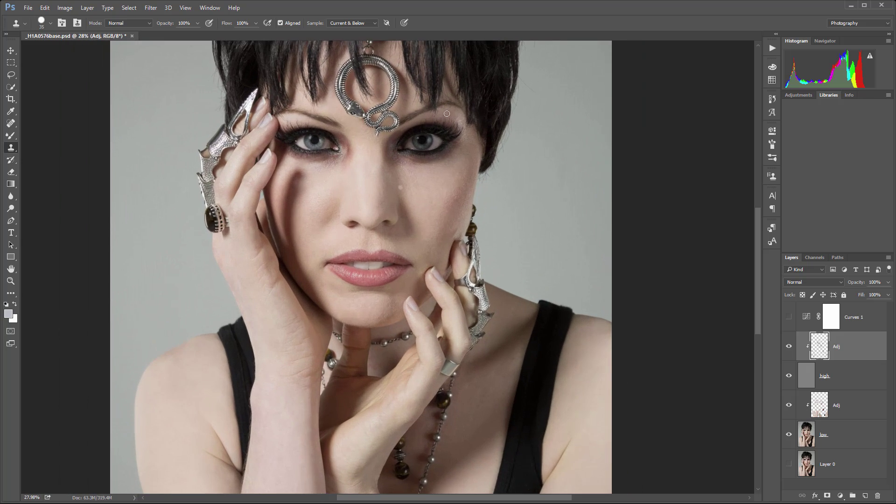
scroll(447, 114, "up", 7)
left_click(788, 464, "alt")
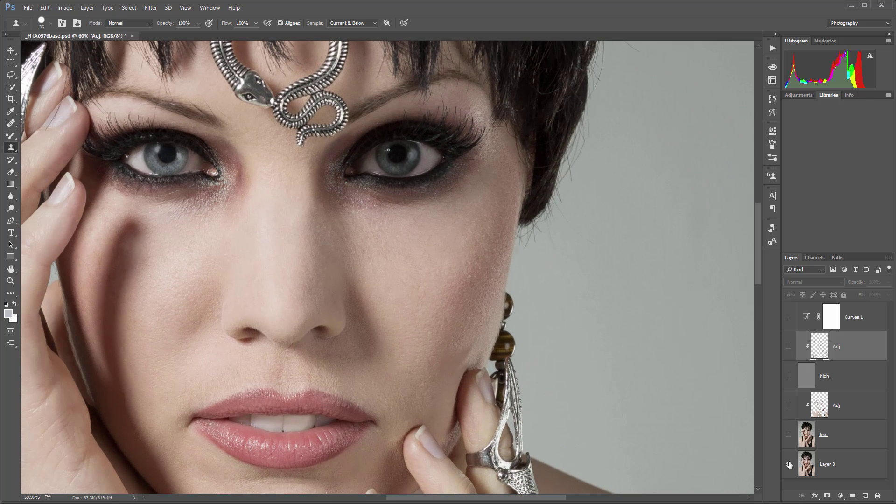
left_click(789, 464, "alt")
left_click(789, 464, "alt")
left_click(788, 463, "alt")
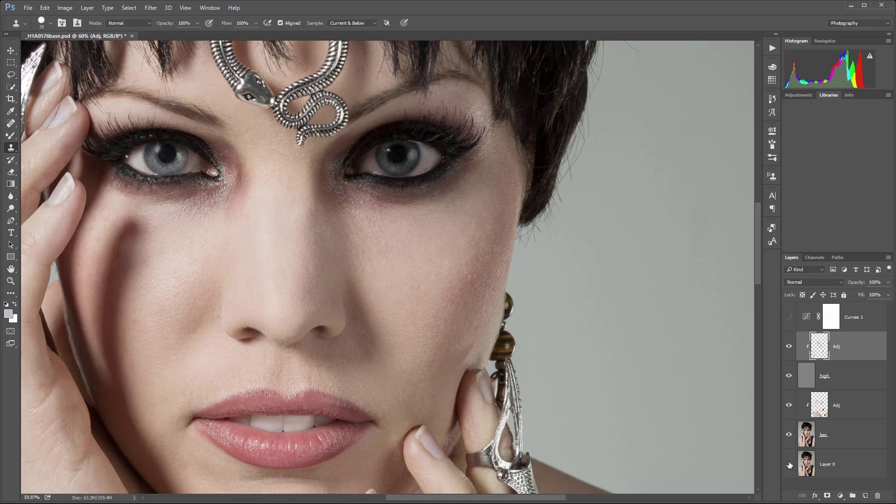
left_click(788, 464, "alt")
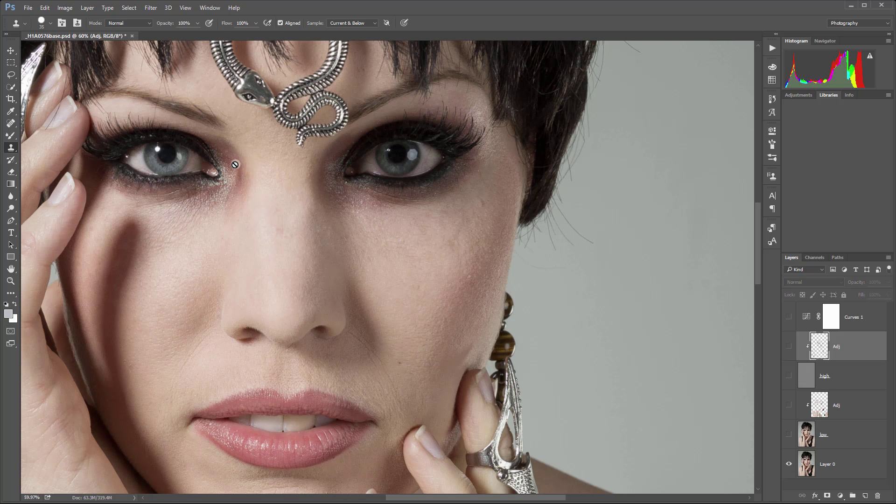
scroll(235, 163, "down", 2)
scroll(235, 164, "up", 3)
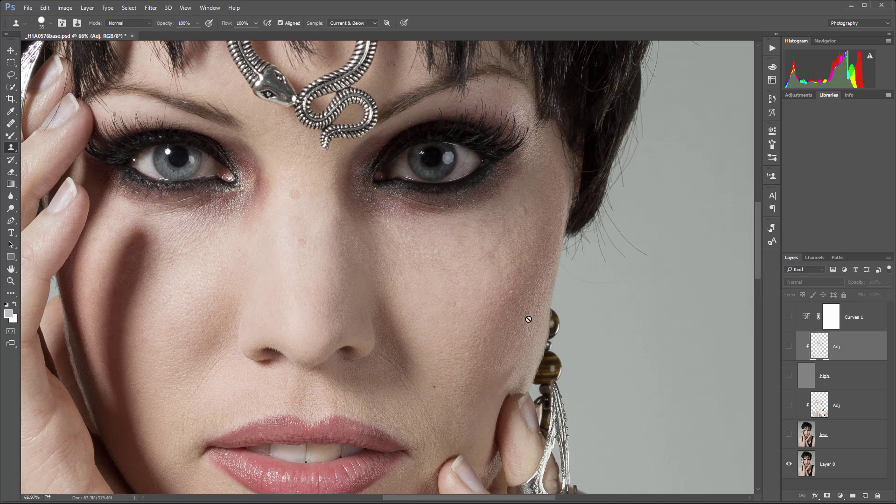
left_click(789, 465, "alt")
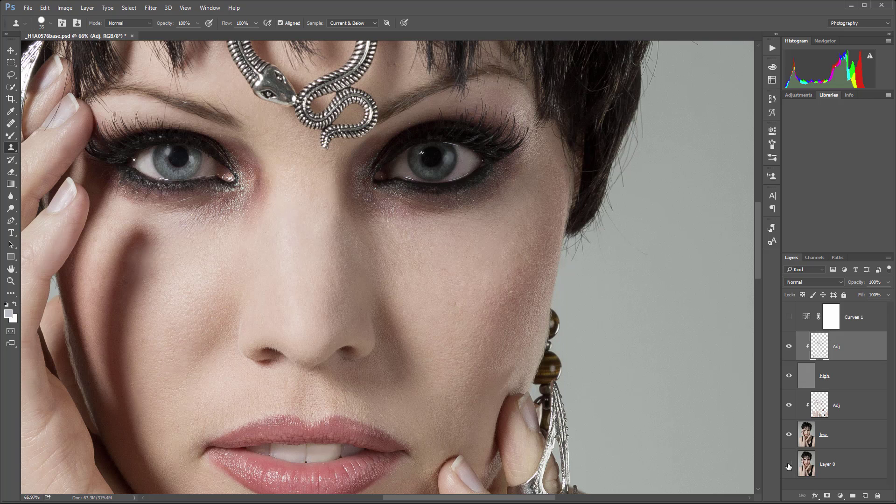
left_click(789, 466, "alt")
left_click(788, 465, "alt")
left_click(788, 466, "alt")
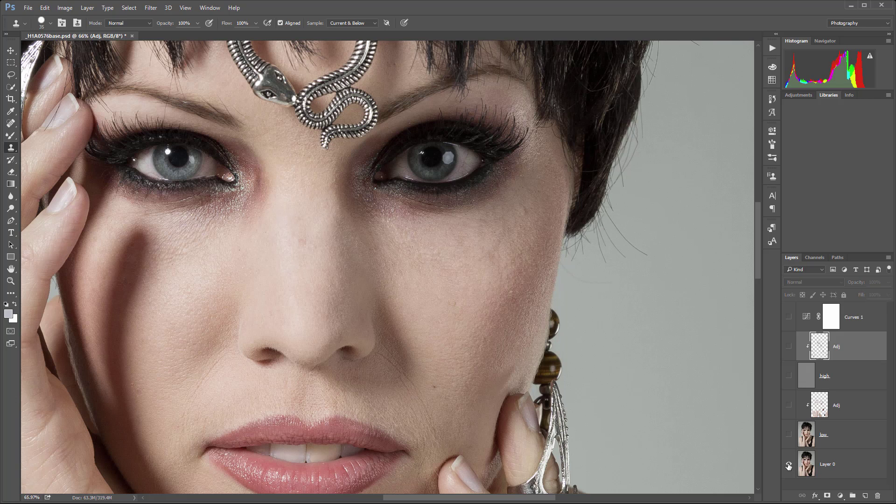
left_click(789, 466, "alt")
Examine the finished retouch across the full portrait, checking the face, hands and arms at several magnifications.
scroll(171, 121, "down", 4)
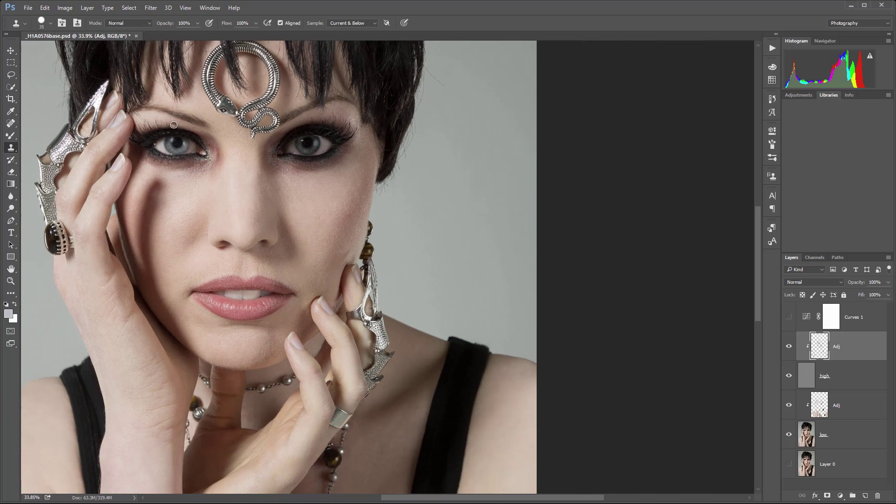
left_click_drag(259, 186, 410, 176)
scroll(409, 173, "down", 5)
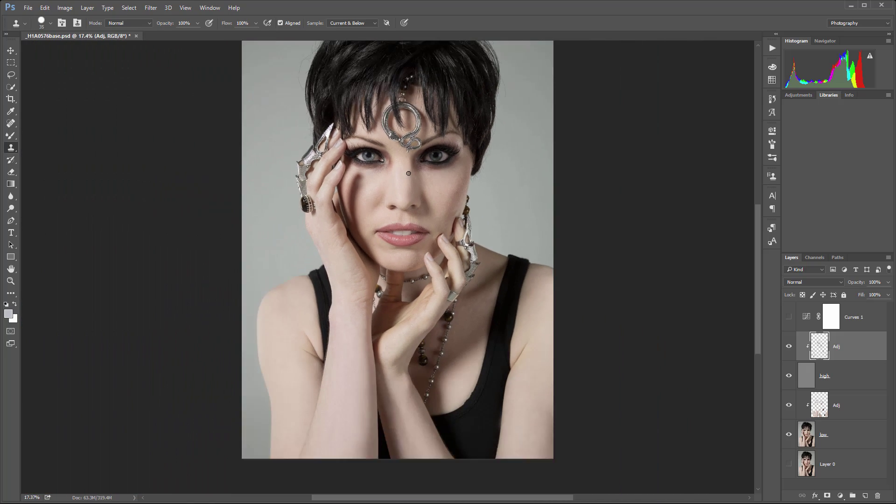
scroll(412, 255, "up", 2)
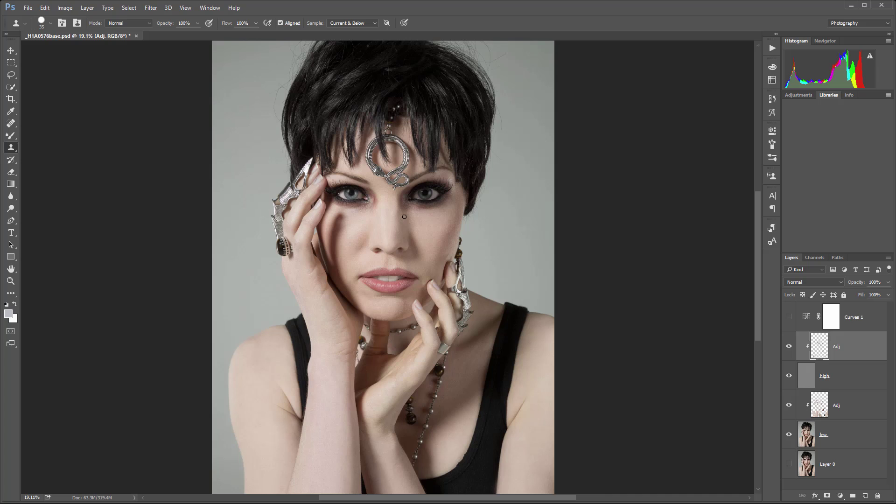
scroll(404, 217, "up", 3)
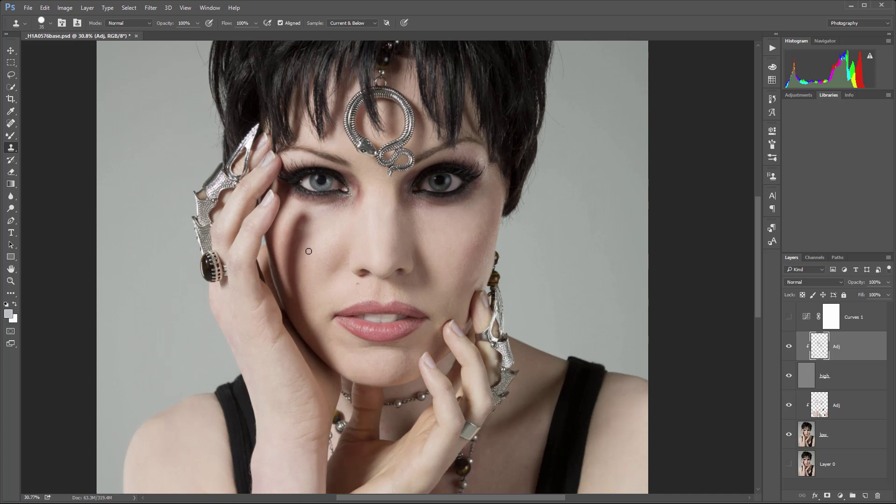
scroll(440, 251, "down", 2)
scroll(431, 253, "up", 2)
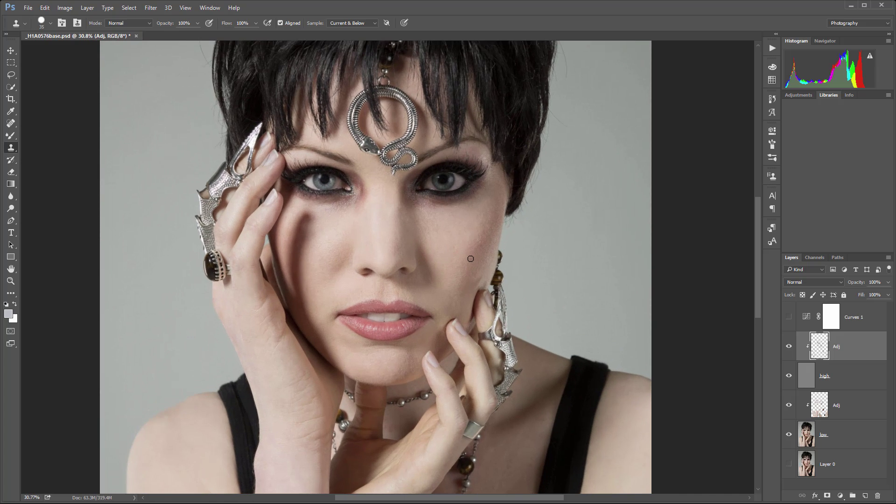
scroll(471, 259, "up", 2)
scroll(472, 254, "down", 4)
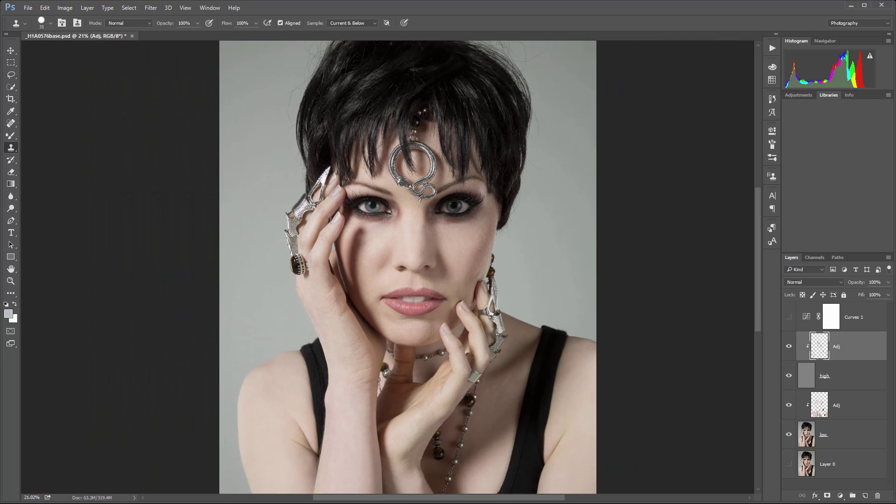
scroll(444, 333, "down", 2)
scroll(339, 377, "up", 2)
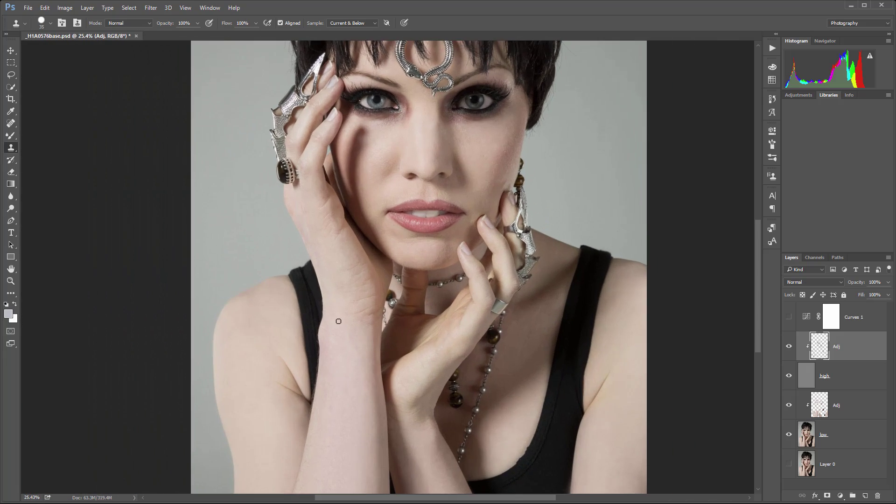